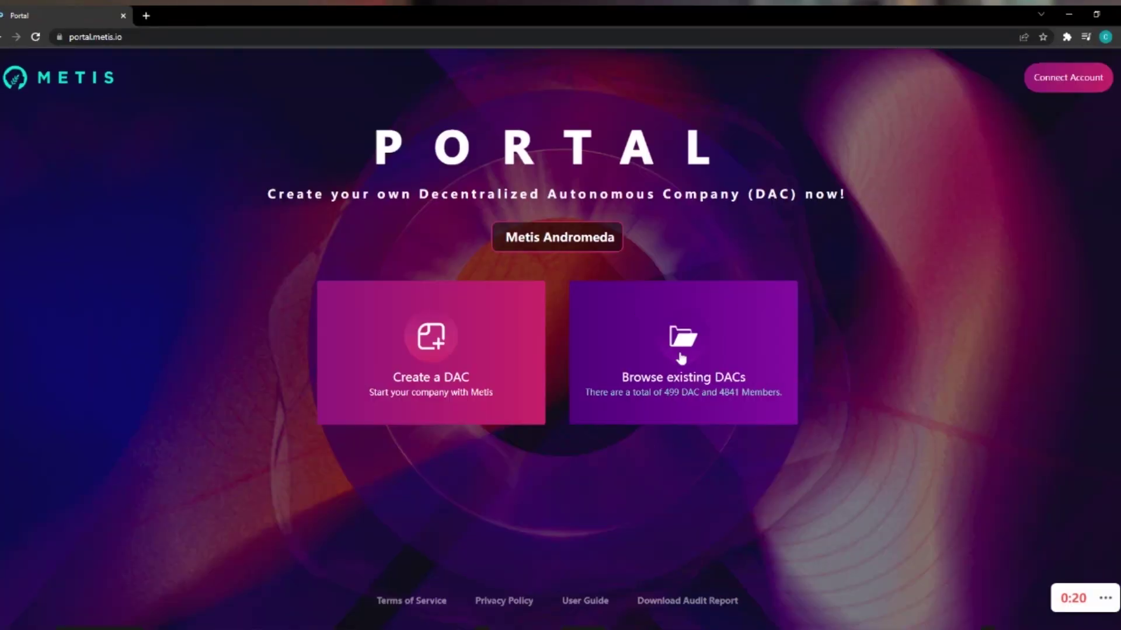
Bring up the list of 499 existing DACs and page further through it
{"action": "left_click", "coordinate": [678, 358]}
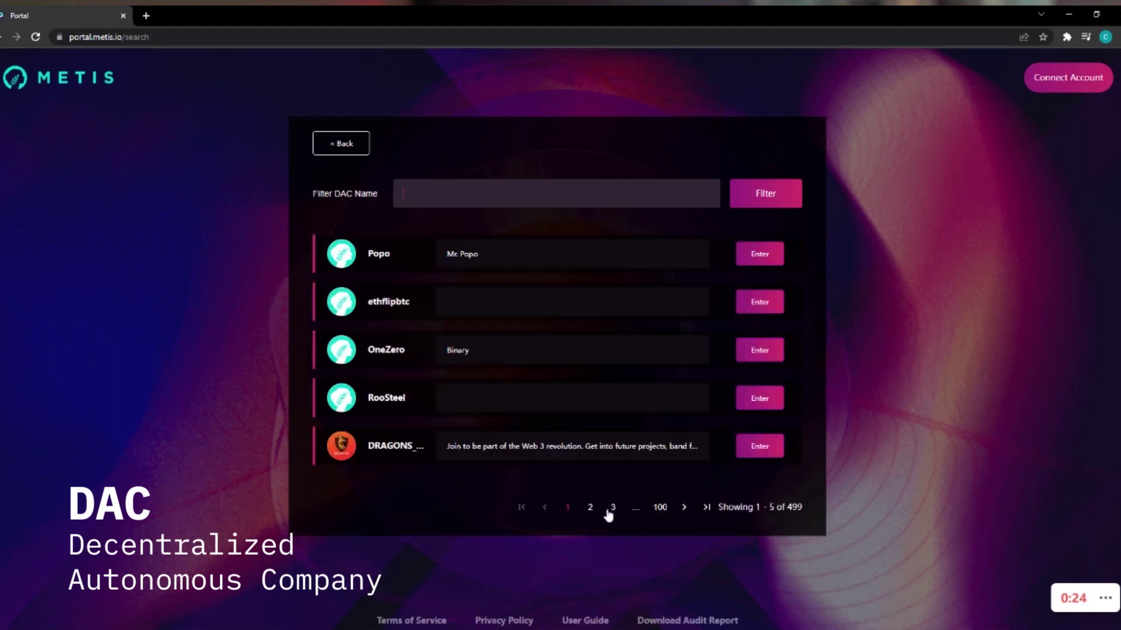
{"action": "left_click", "coordinate": [674, 508]}
{"action": "left_click", "coordinate": [674, 507]}
{"action": "left_click", "coordinate": [674, 508]}
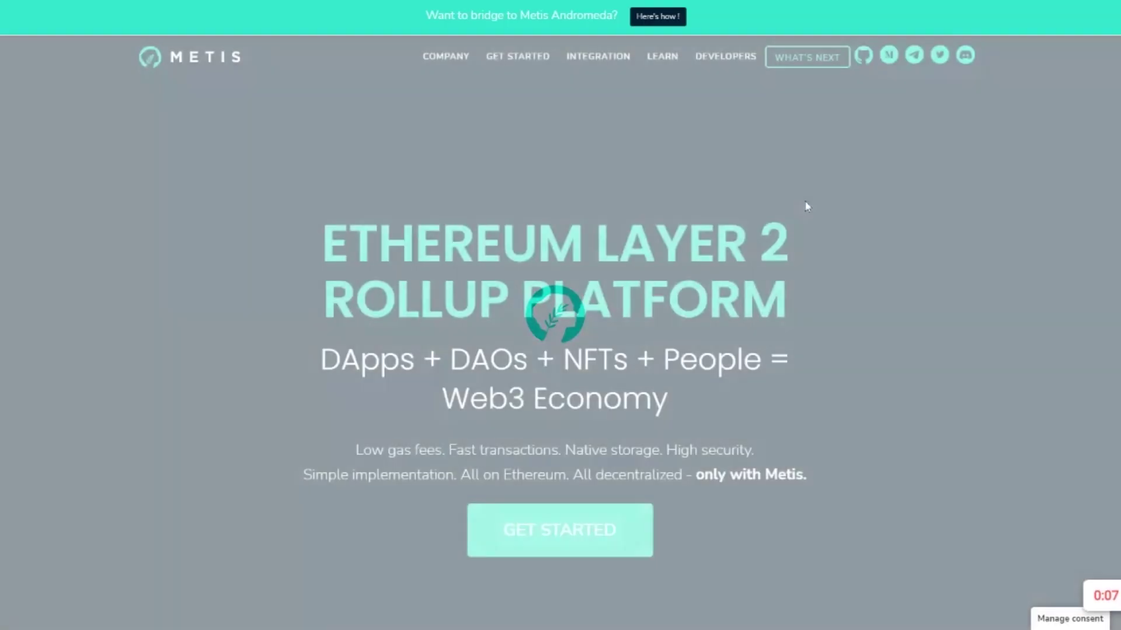
Scroll the metis.io homepage past the comparison table, use cases and Belief section to the FAQs and footer
{"action": "scroll", "coordinate": [661, 244], "scroll_direction": "down", "scroll_amount": 10}
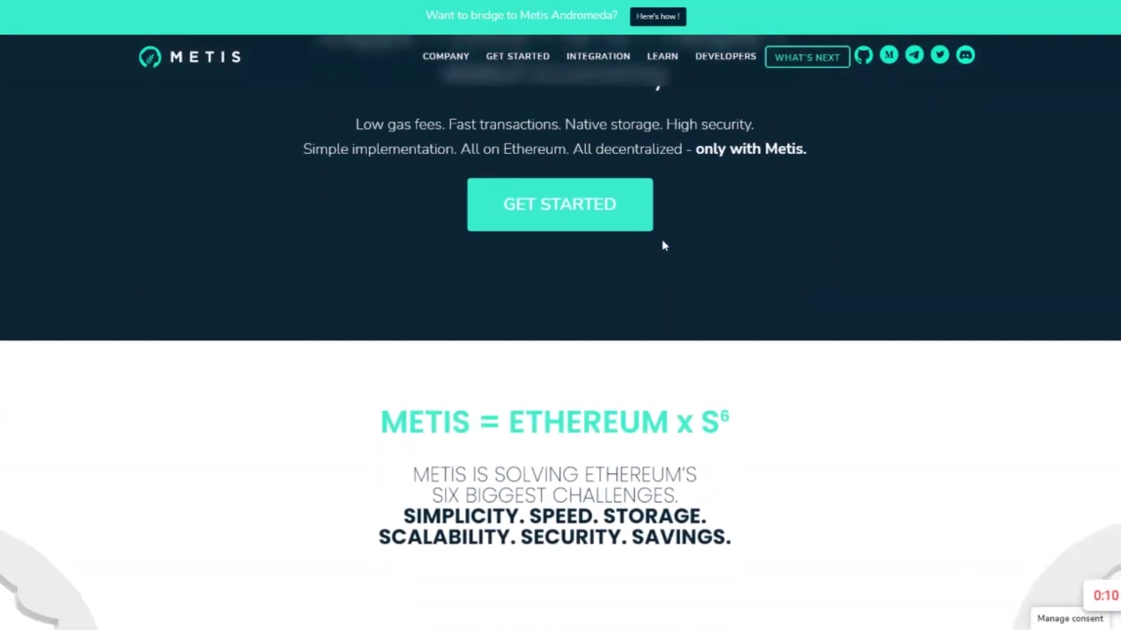
{"action": "scroll", "coordinate": [661, 244], "scroll_direction": "down", "scroll_amount": 3}
{"action": "scroll", "coordinate": [661, 245], "scroll_direction": "up", "scroll_amount": 2}
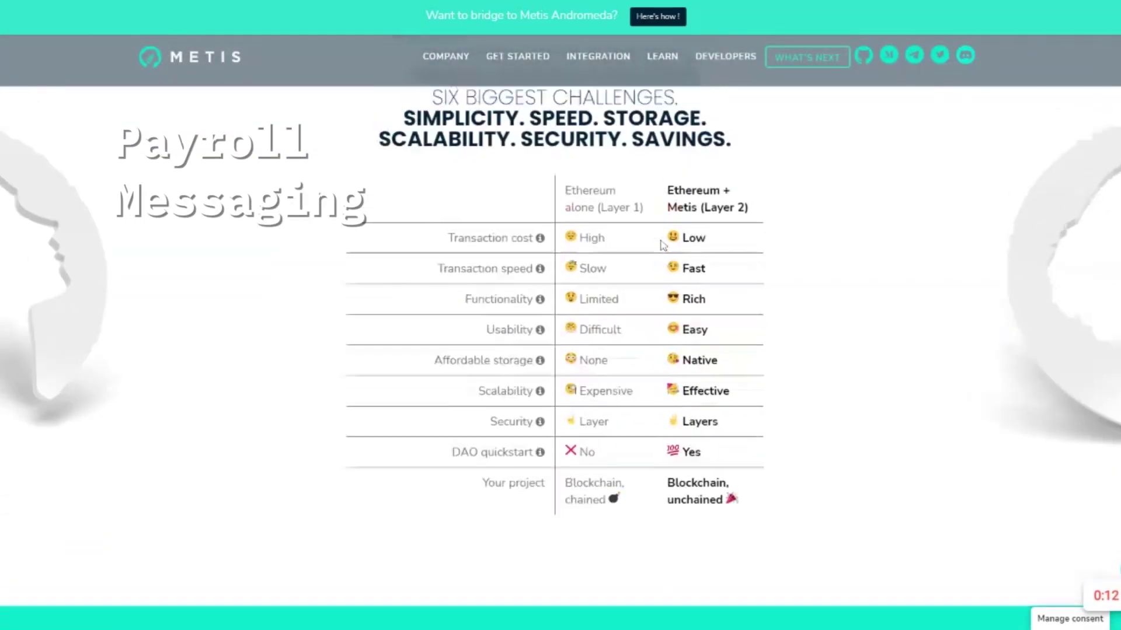
{"action": "scroll", "coordinate": [661, 245], "scroll_direction": "down", "scroll_amount": 1}
{"action": "scroll", "coordinate": [661, 245], "scroll_direction": "down", "scroll_amount": 9}
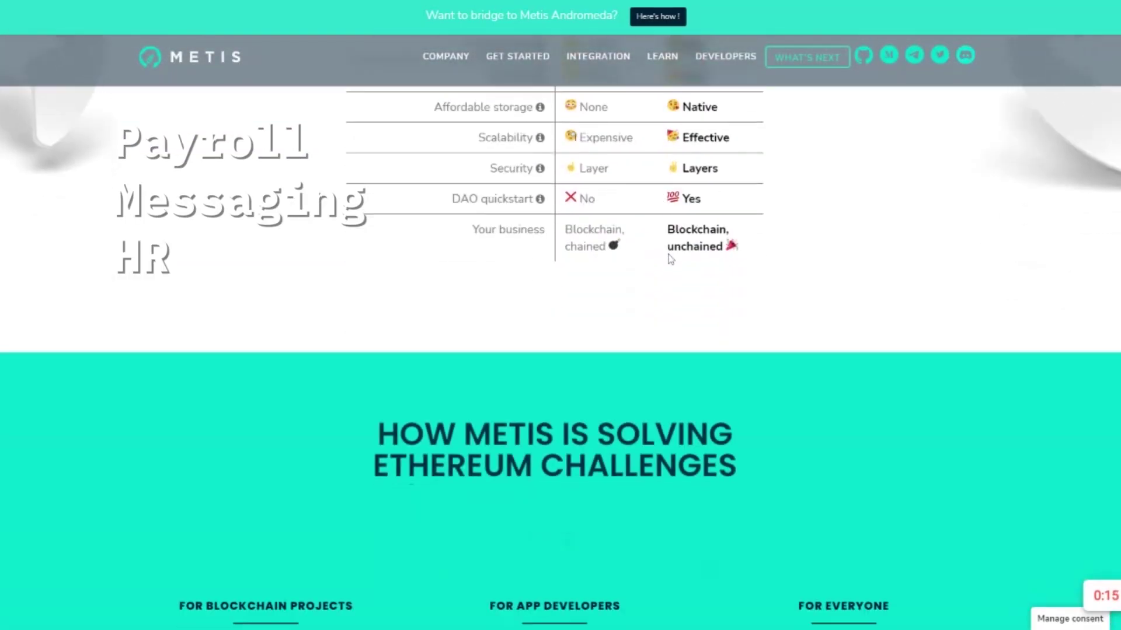
{"action": "scroll", "coordinate": [666, 259], "scroll_direction": "down", "scroll_amount": 9}
{"action": "scroll", "coordinate": [654, 259], "scroll_direction": "down", "scroll_amount": 7}
{"action": "scroll", "coordinate": [658, 259], "scroll_direction": "down", "scroll_amount": 3}
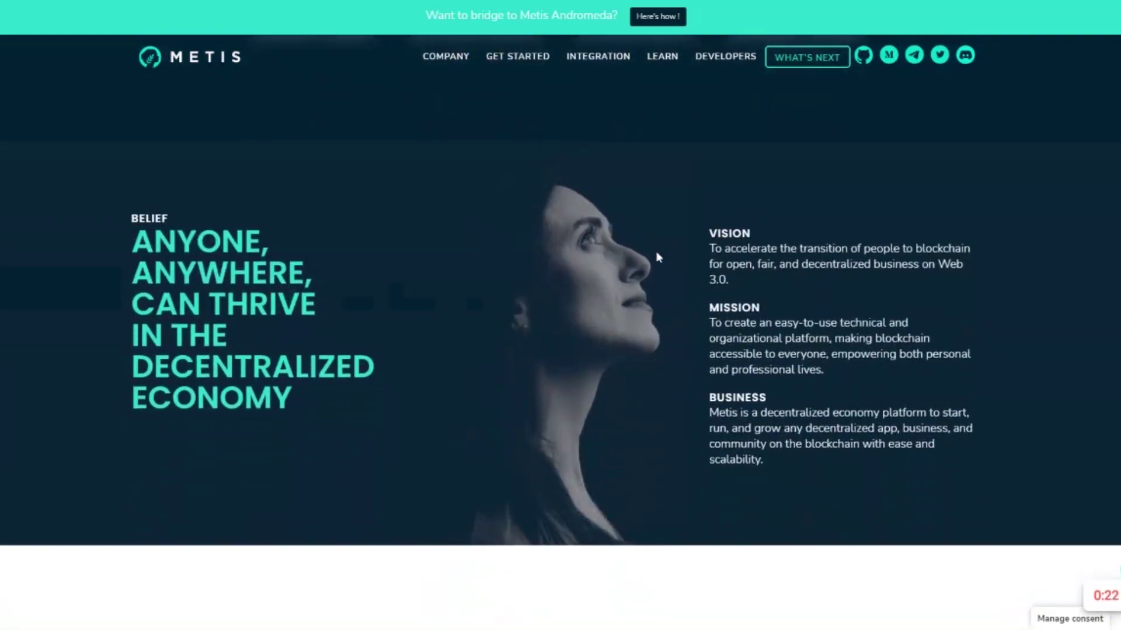
{"action": "scroll", "coordinate": [655, 254], "scroll_direction": "down", "scroll_amount": 5}
{"action": "scroll", "coordinate": [653, 261], "scroll_direction": "down", "scroll_amount": 10}
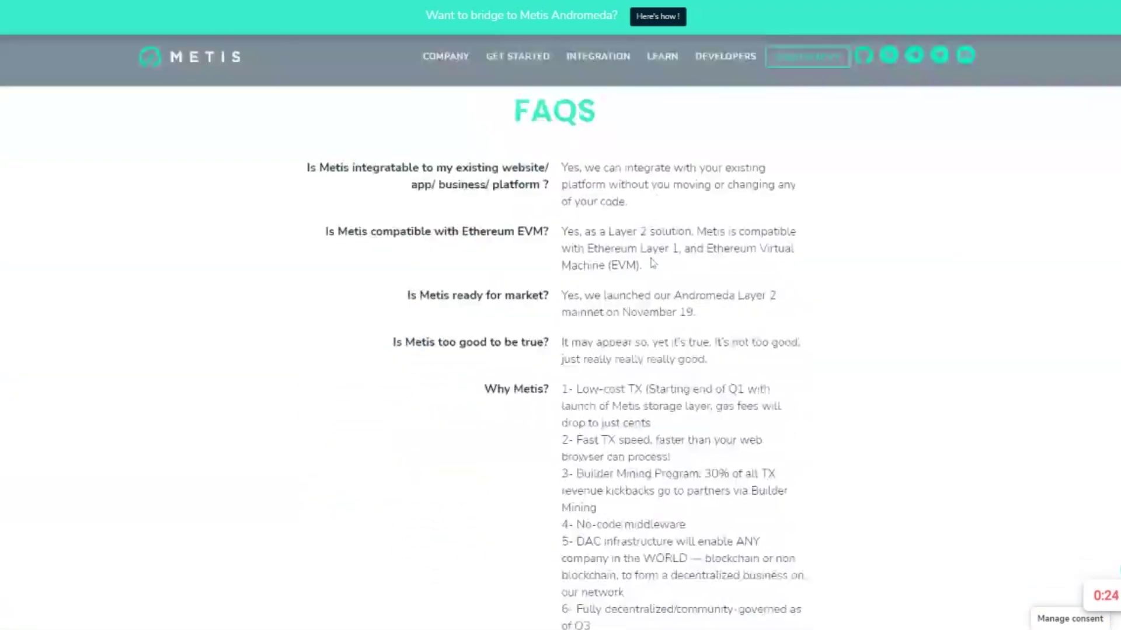
{"action": "scroll", "coordinate": [780, 269], "scroll_direction": "down", "scroll_amount": 6}
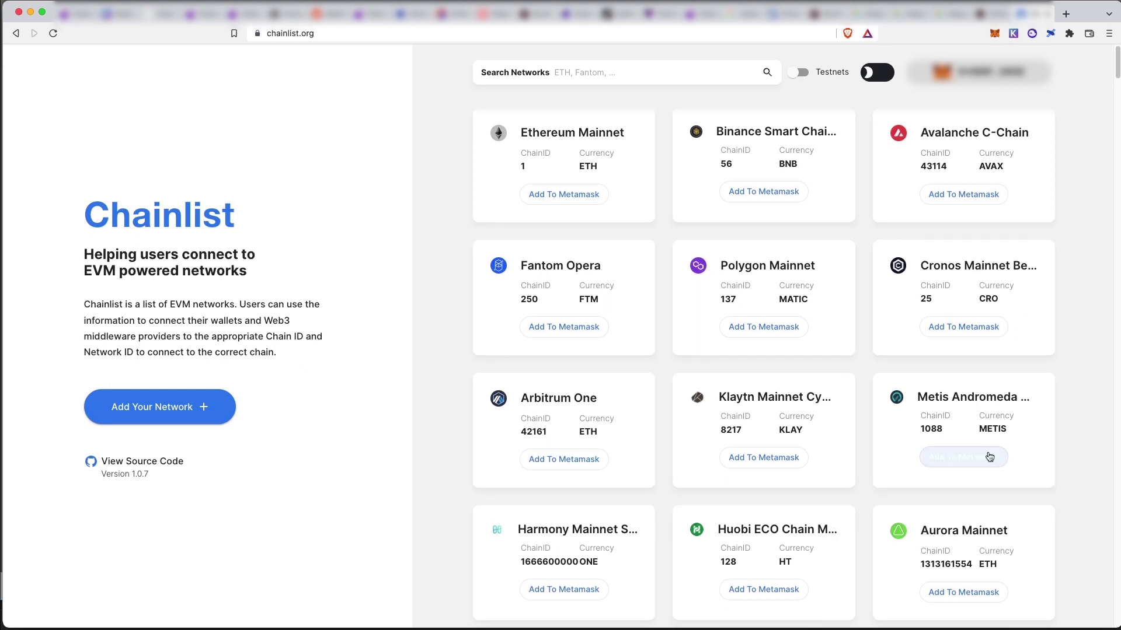
Add Metis Andromeda (Chain ID 1088) to MetaMask, switch to it, and check the active network
{"action": "left_click", "coordinate": [963, 459]}
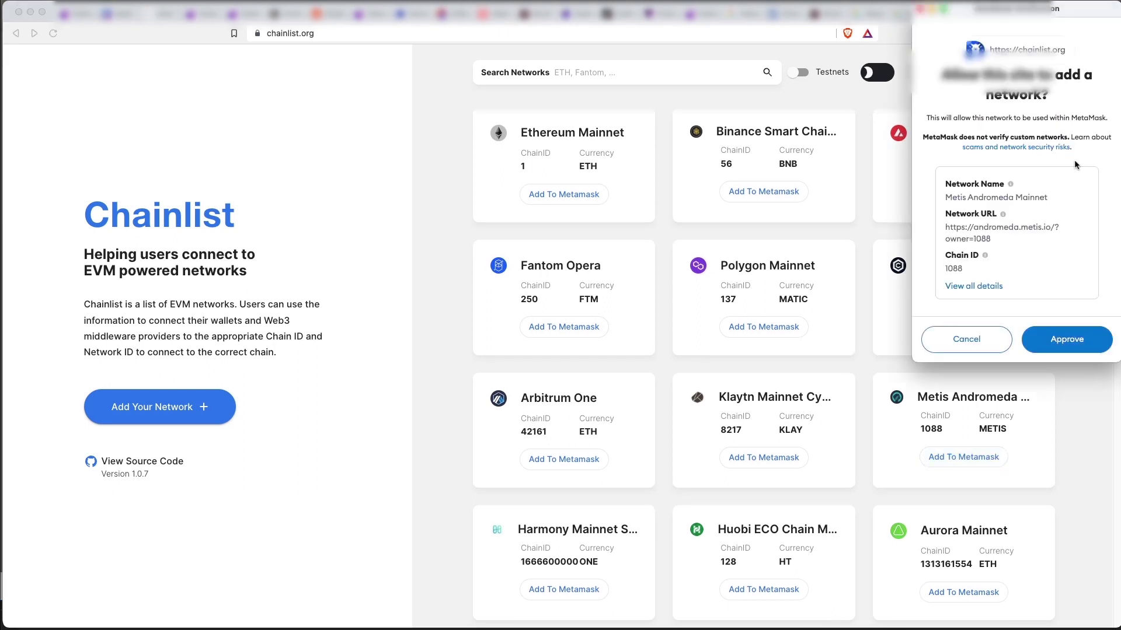
{"action": "left_click", "coordinate": [1063, 349]}
{"action": "left_click", "coordinate": [1063, 349]}
{"action": "left_click", "coordinate": [994, 34]}
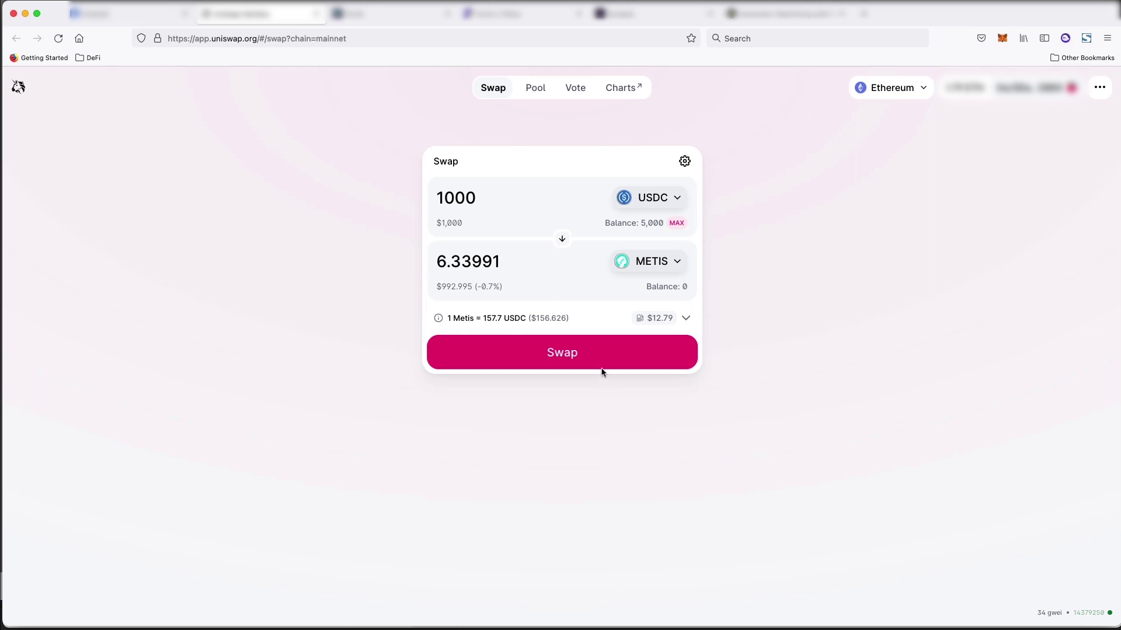
Swap 1000 USDC for about 6.34 METIS, confirming the transaction in MetaMask
{"action": "left_click", "coordinate": [545, 348]}
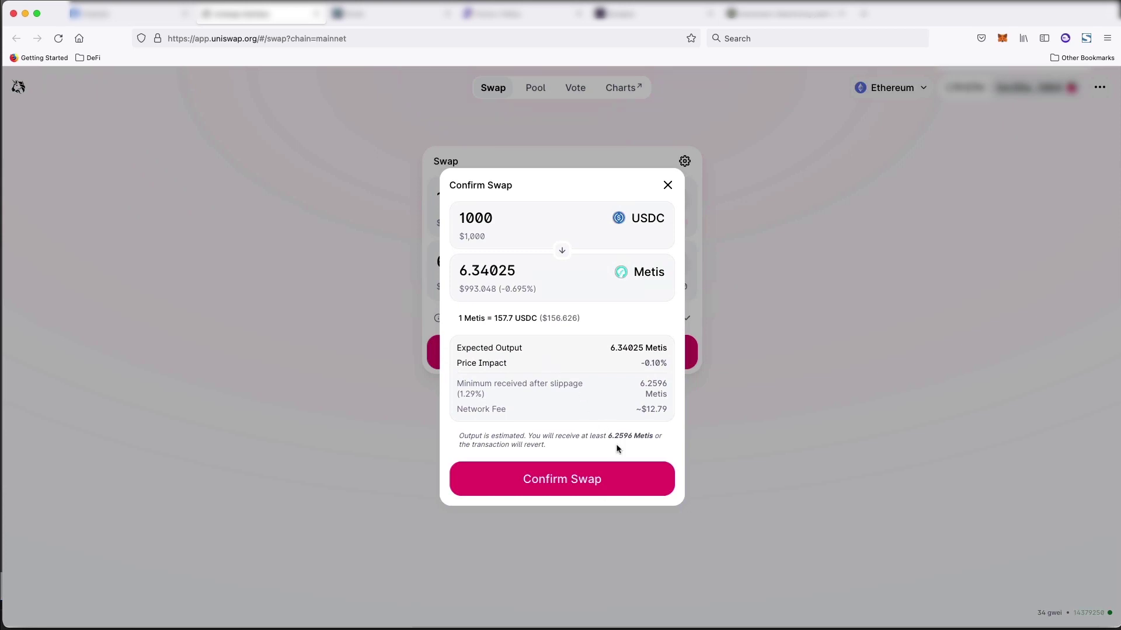
{"action": "right_click", "coordinate": [618, 470]}
{"action": "left_click", "coordinate": [596, 483]}
{"action": "left_click", "coordinate": [596, 486]}
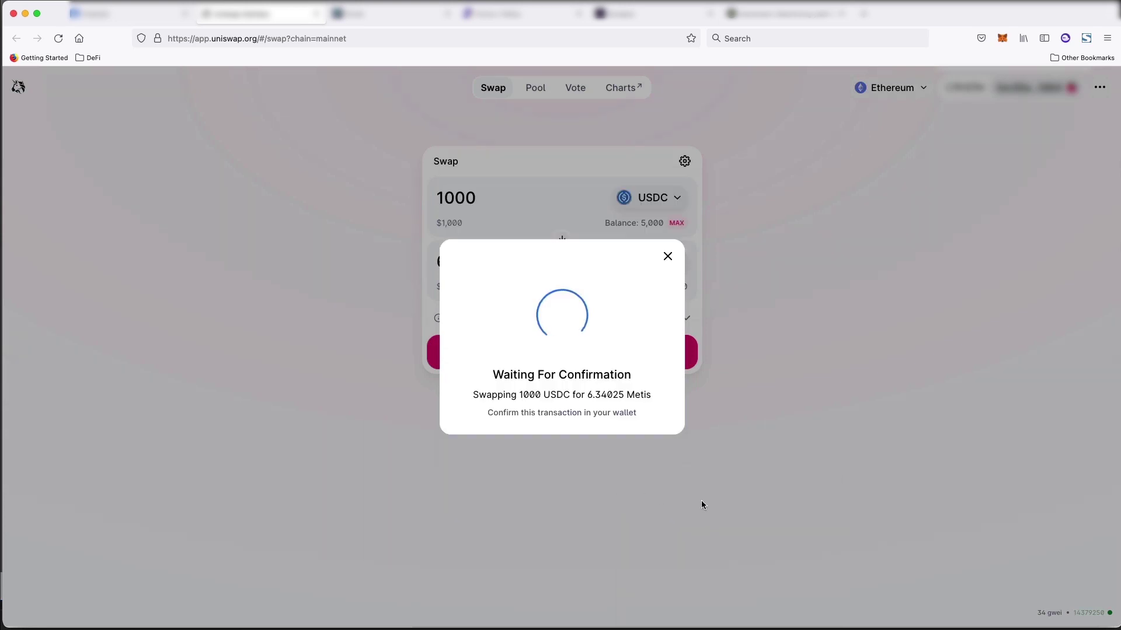
{"action": "left_click", "coordinate": [1070, 351]}
Add the Metis token to MetaMask, check the pending swap, and dismiss the submitted notice
{"action": "left_click", "coordinate": [555, 387]}
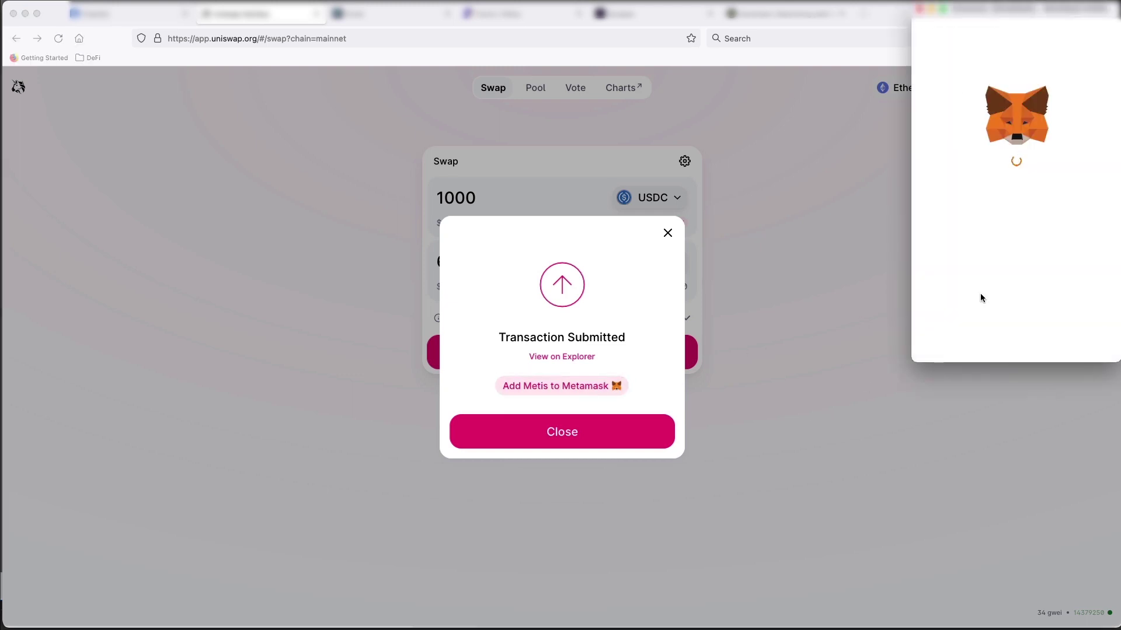
{"action": "left_click", "coordinate": [1078, 350]}
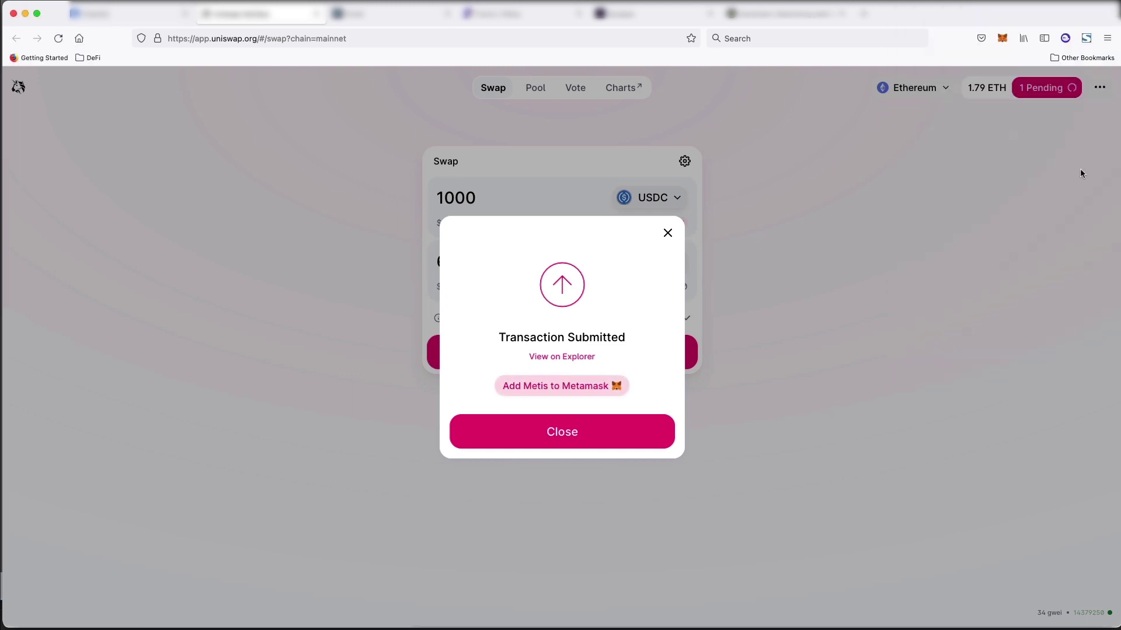
{"action": "left_click", "coordinate": [1001, 38]}
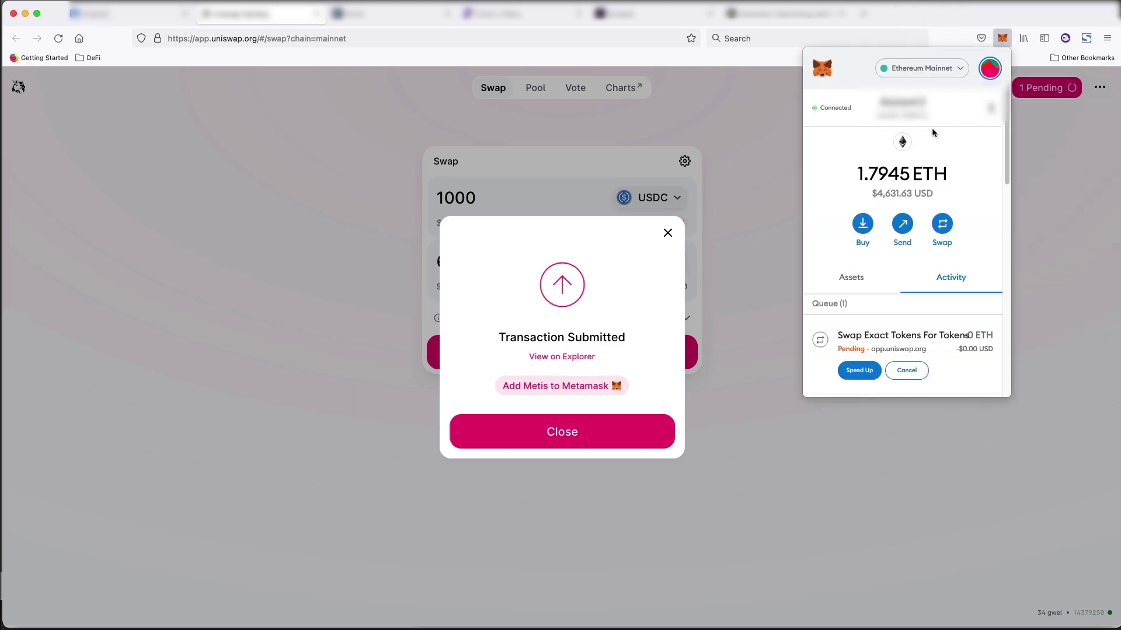
{"action": "left_click", "coordinate": [783, 125]}
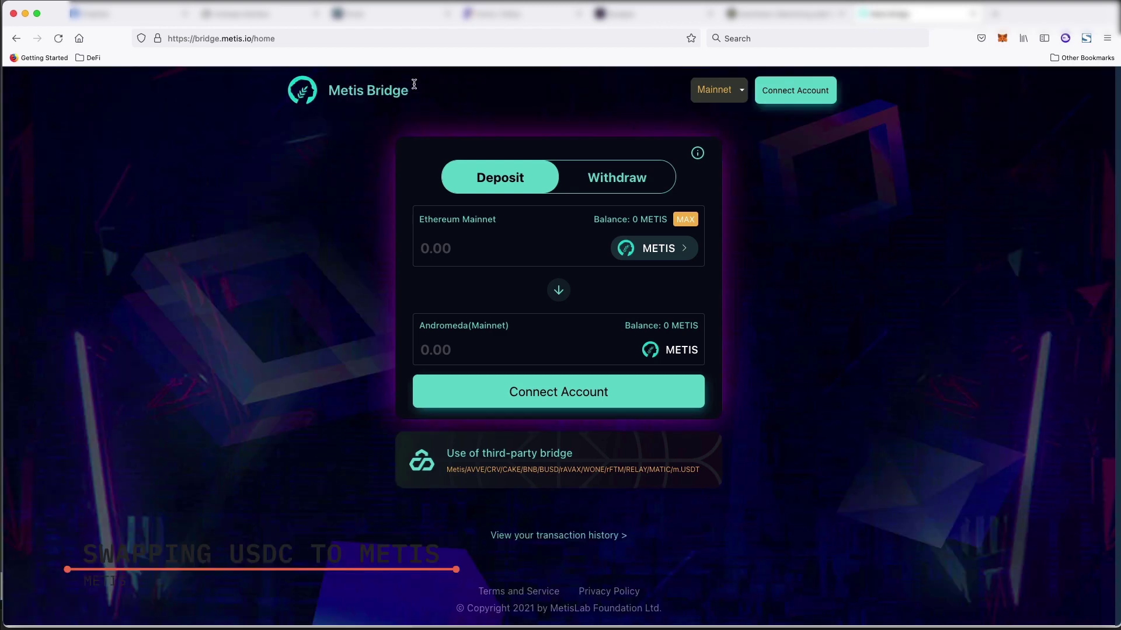
Connect the MetaMask account to Metis Bridge
{"action": "left_click", "coordinate": [824, 90]}
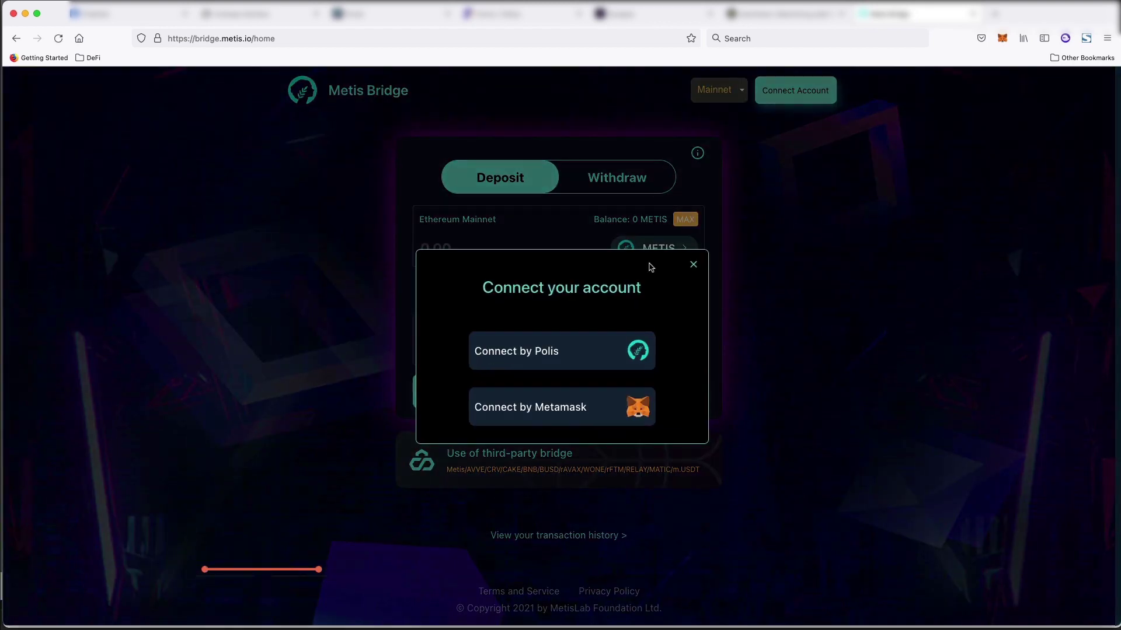
{"action": "left_click", "coordinate": [589, 408]}
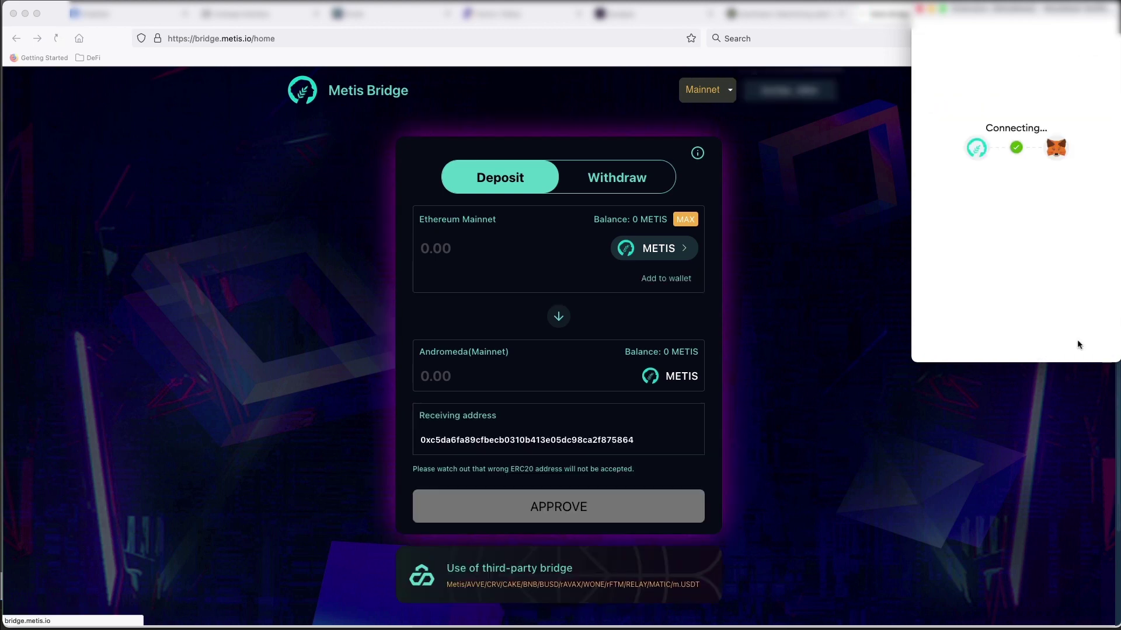
{"action": "left_click", "coordinate": [1077, 346]}
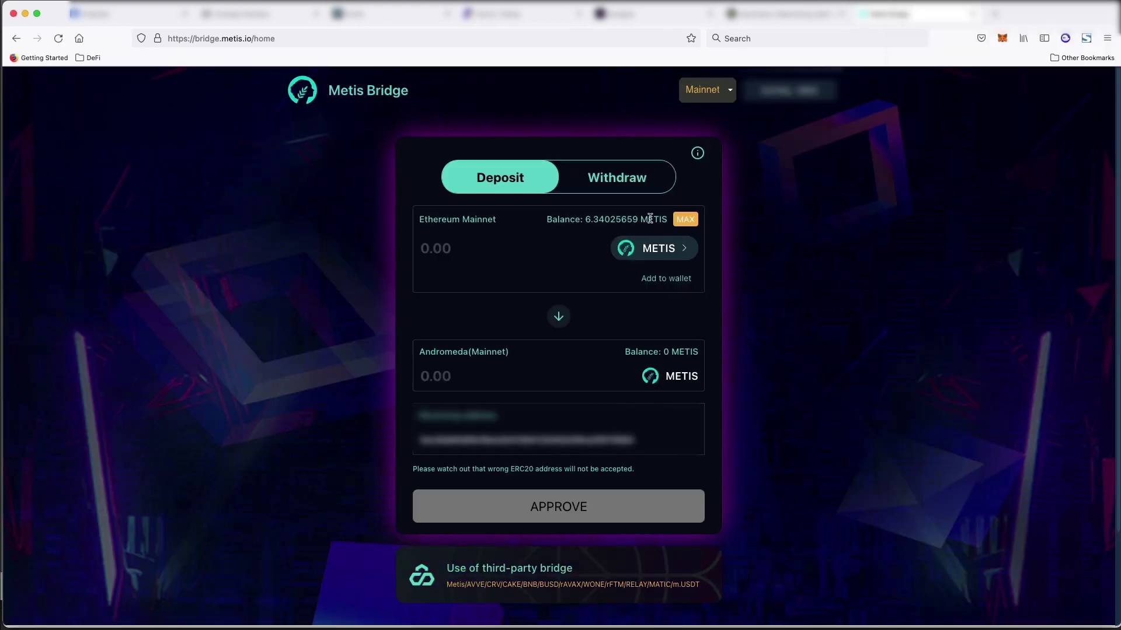
Deposit the full 6.34025659 METIS to Andromeda, approving and confirming it in MetaMask
{"action": "left_click", "coordinate": [685, 220]}
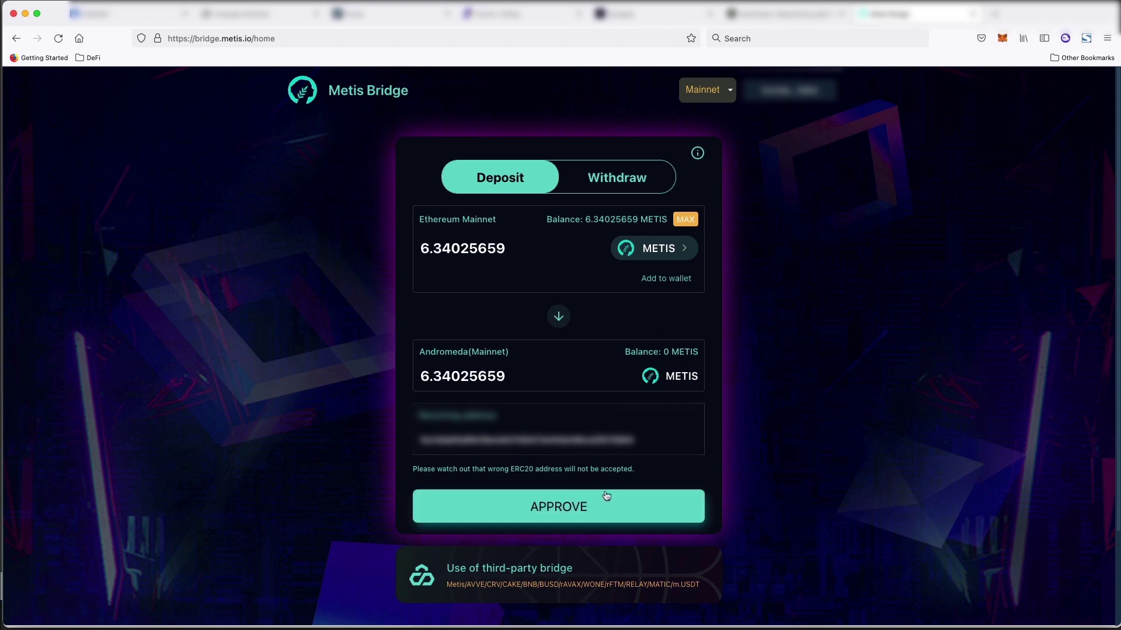
{"action": "left_click", "coordinate": [594, 512]}
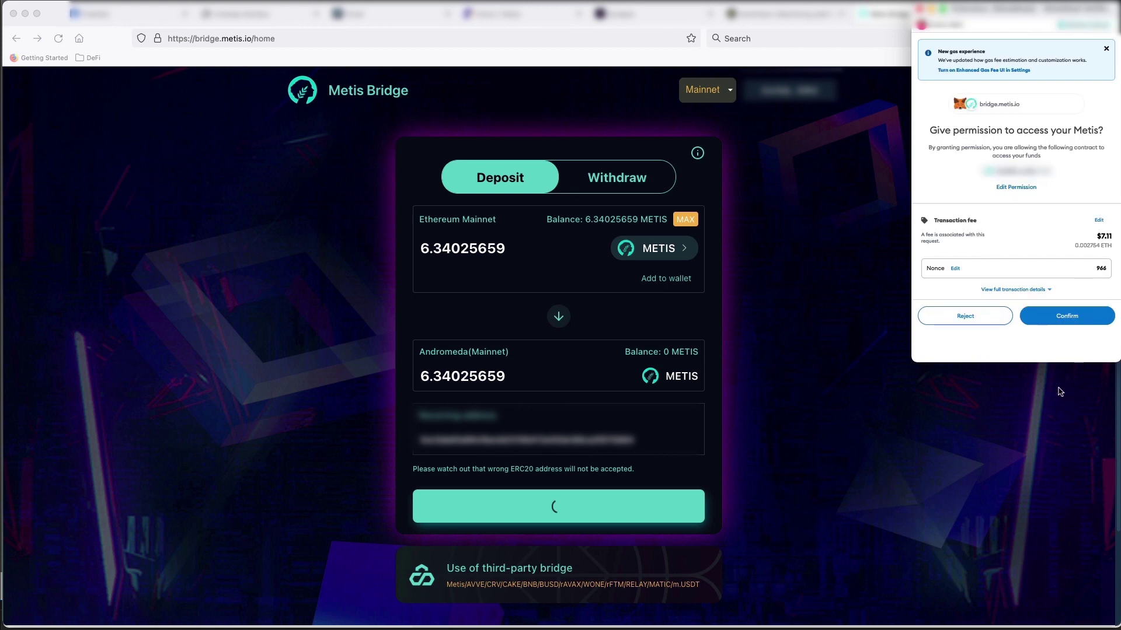
{"action": "left_click", "coordinate": [1063, 342]}
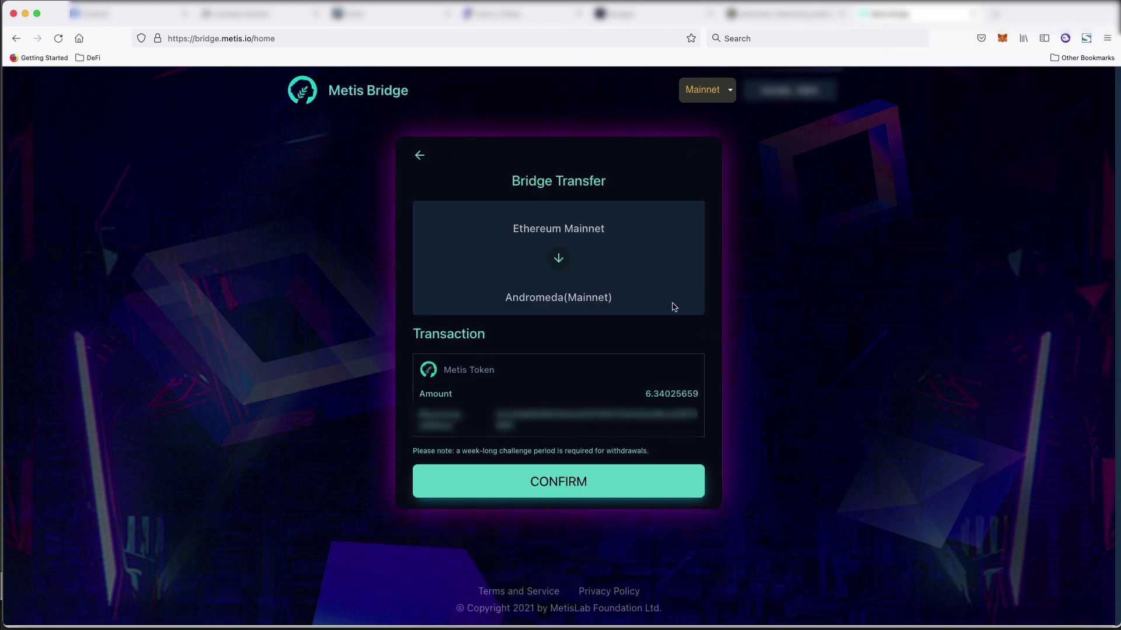
{"action": "left_click", "coordinate": [614, 496]}
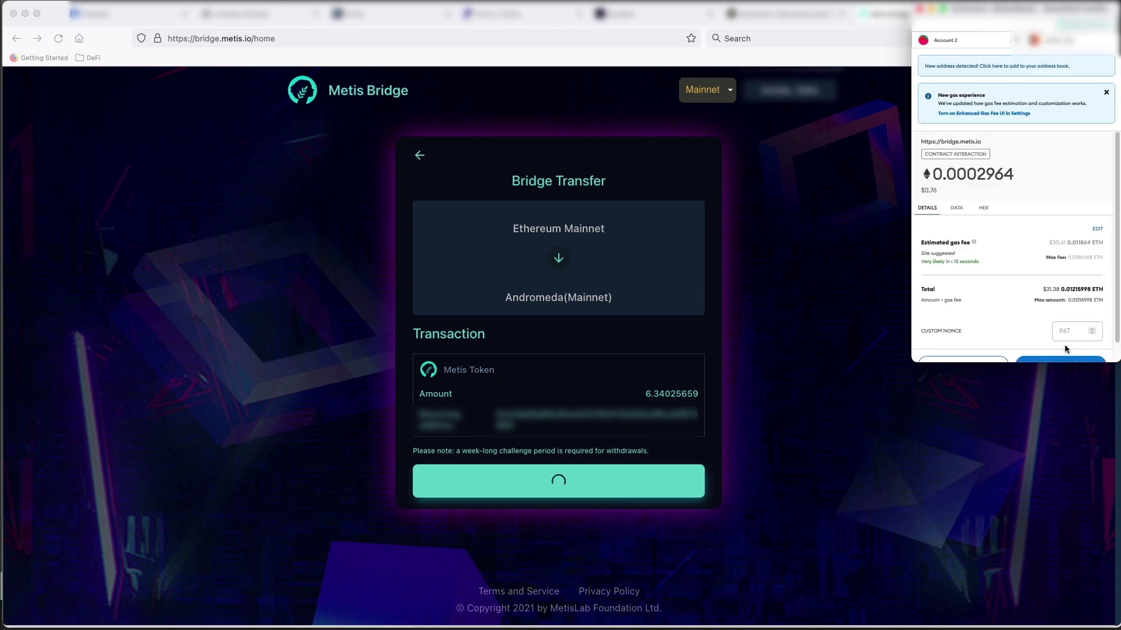
{"action": "scroll", "coordinate": [1065, 349], "scroll_direction": "down", "scroll_amount": 1}
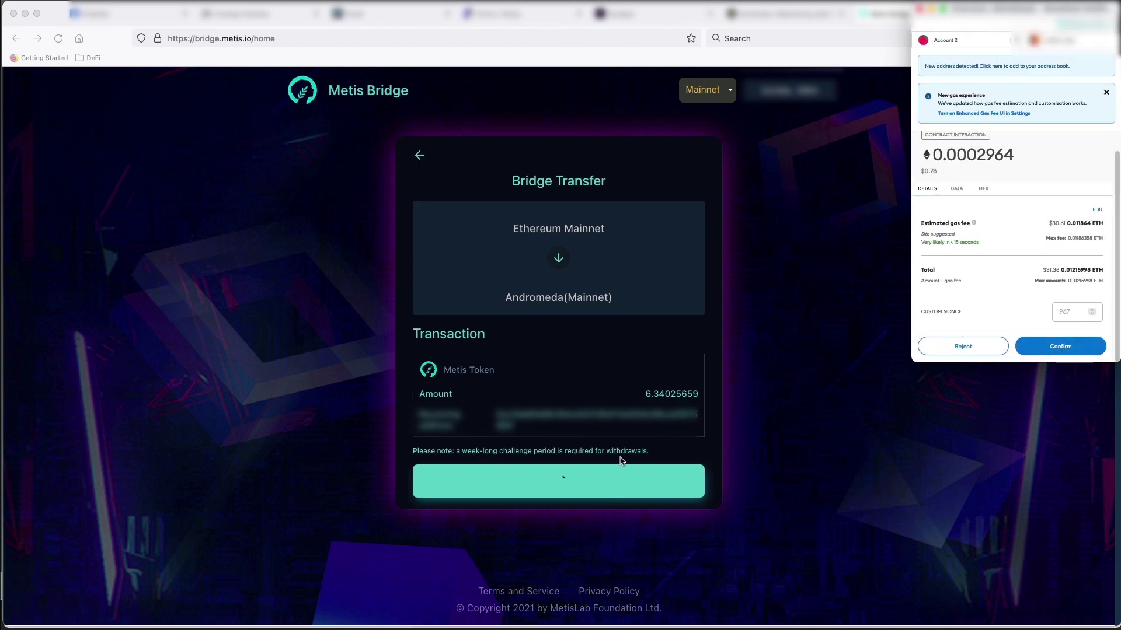
{"action": "left_click", "coordinate": [1085, 350]}
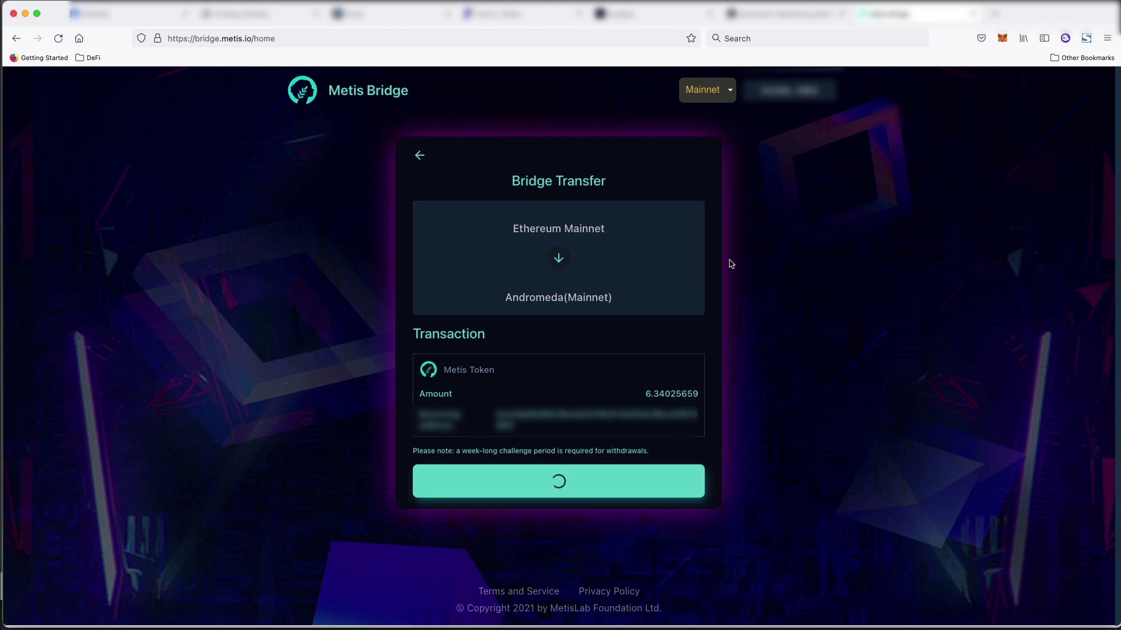
Switch the MetaMask network to Metis Andromeda so the bridge shows its Withdraw form
{"action": "left_click", "coordinate": [1002, 38]}
{"action": "left_click", "coordinate": [925, 69]}
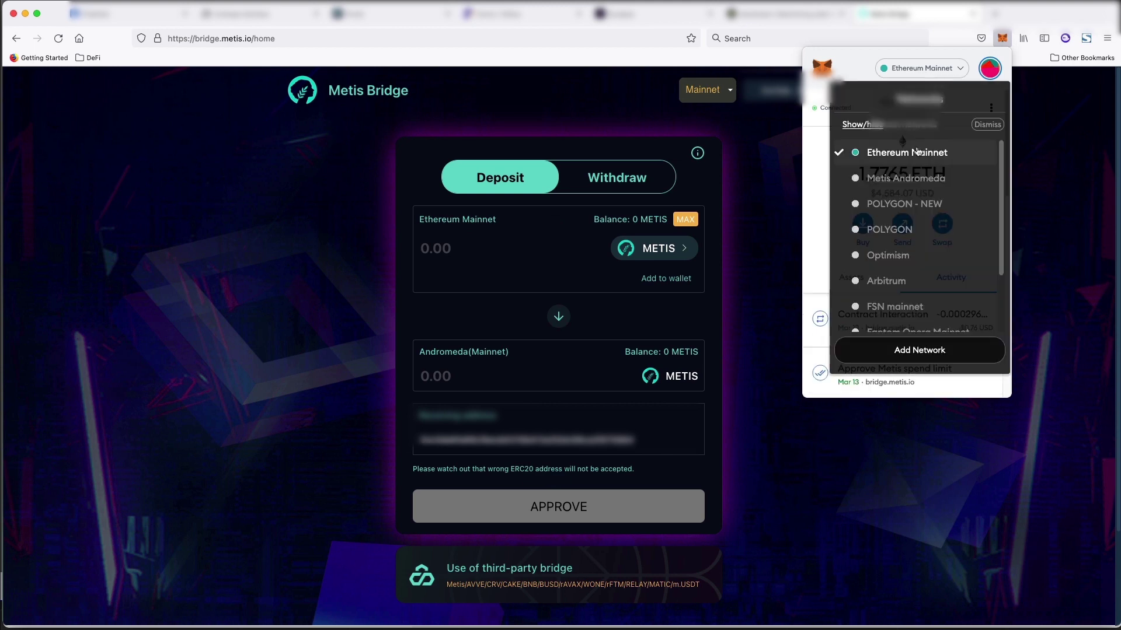
{"action": "left_click", "coordinate": [931, 178]}
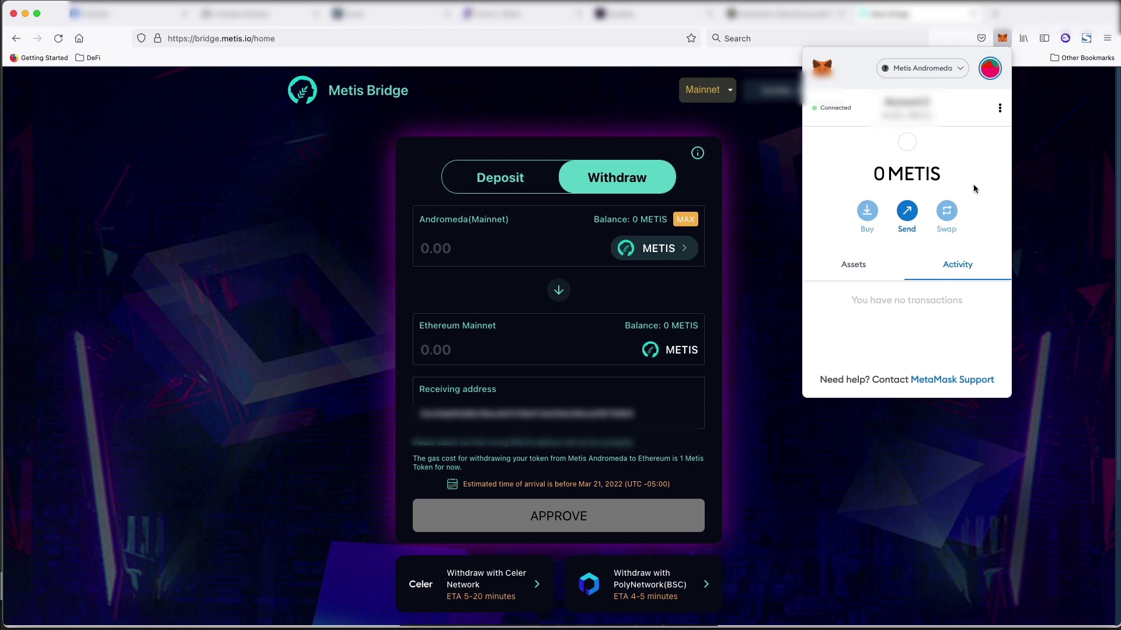
On Synapse Bridge, set Ethereum as the source chain and browse the destination chains
{"action": "left_click", "coordinate": [631, 12]}
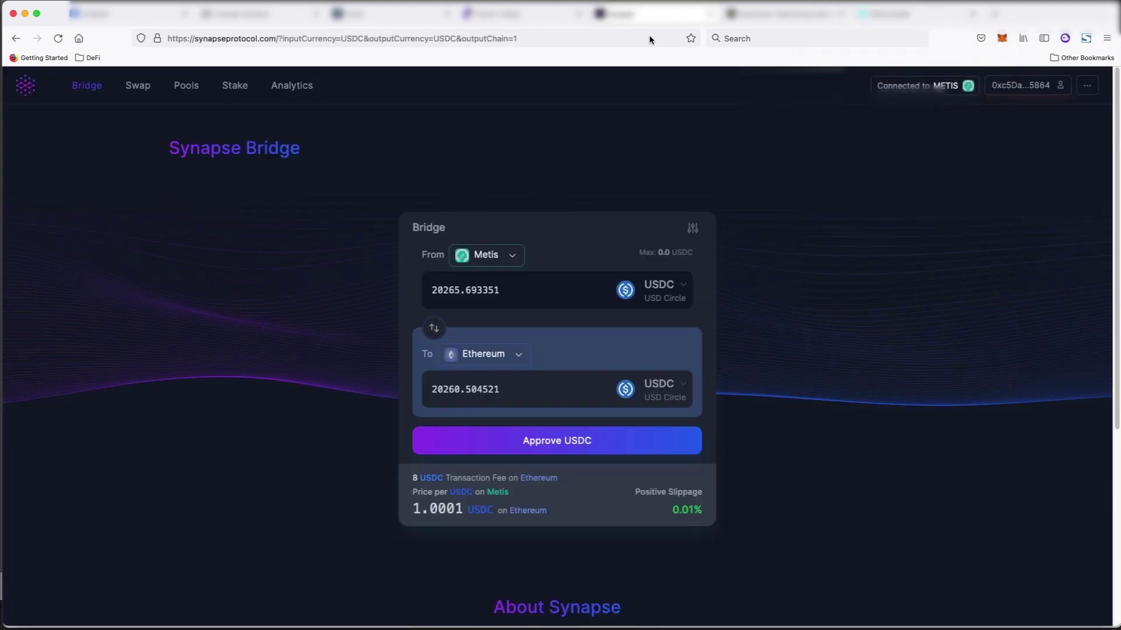
{"action": "left_click", "coordinate": [517, 263]}
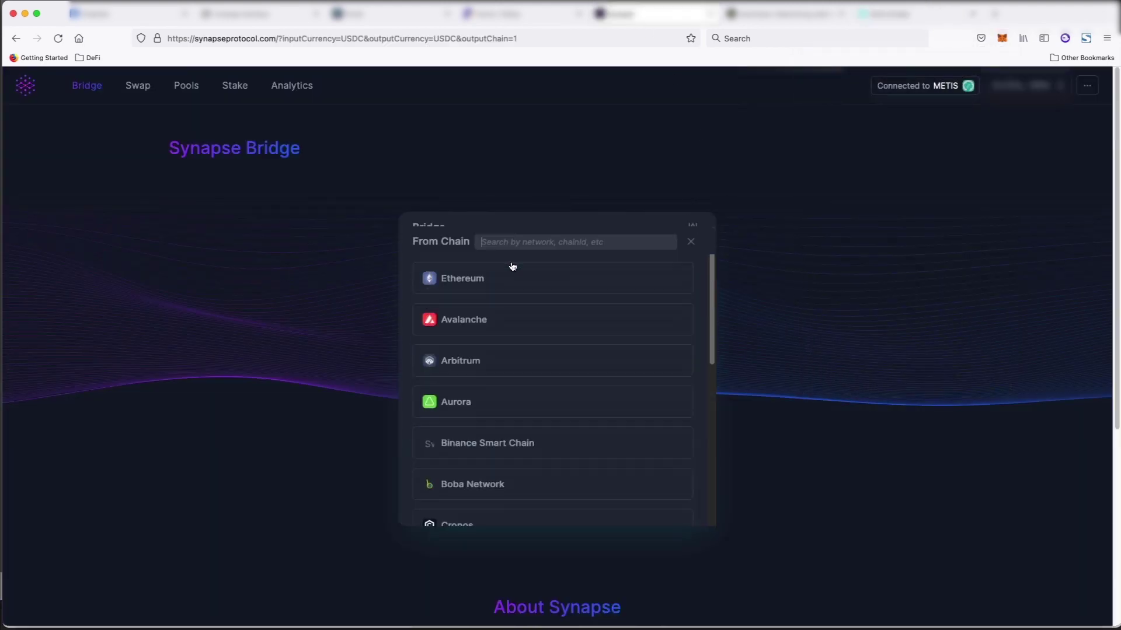
{"action": "left_click", "coordinate": [525, 280]}
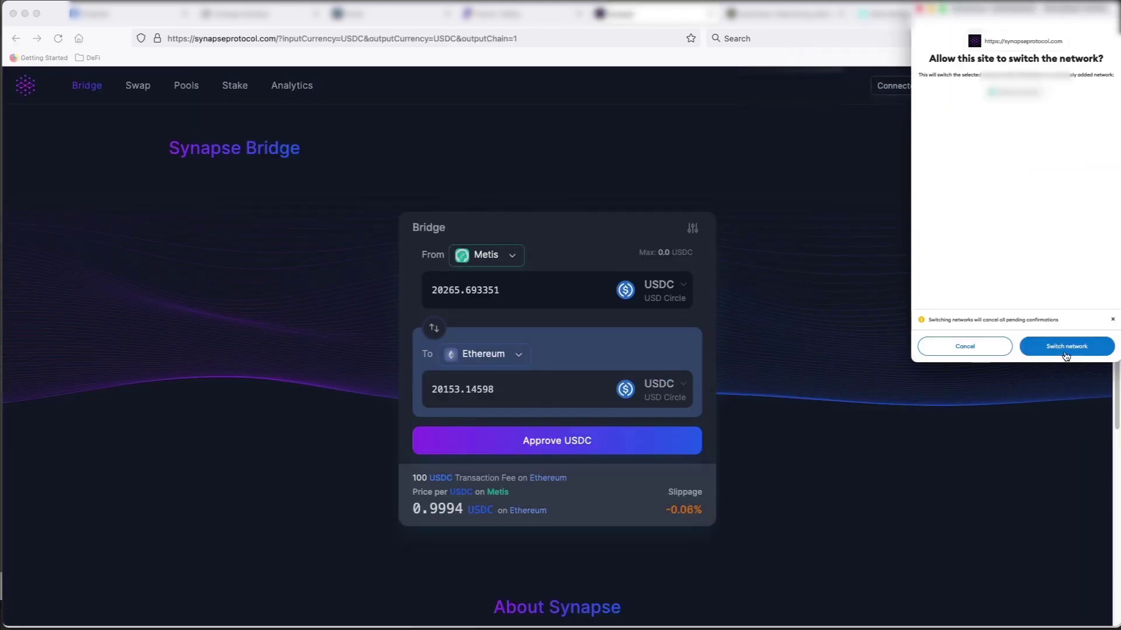
{"action": "left_click", "coordinate": [1066, 347]}
{"action": "left_click", "coordinate": [476, 354]}
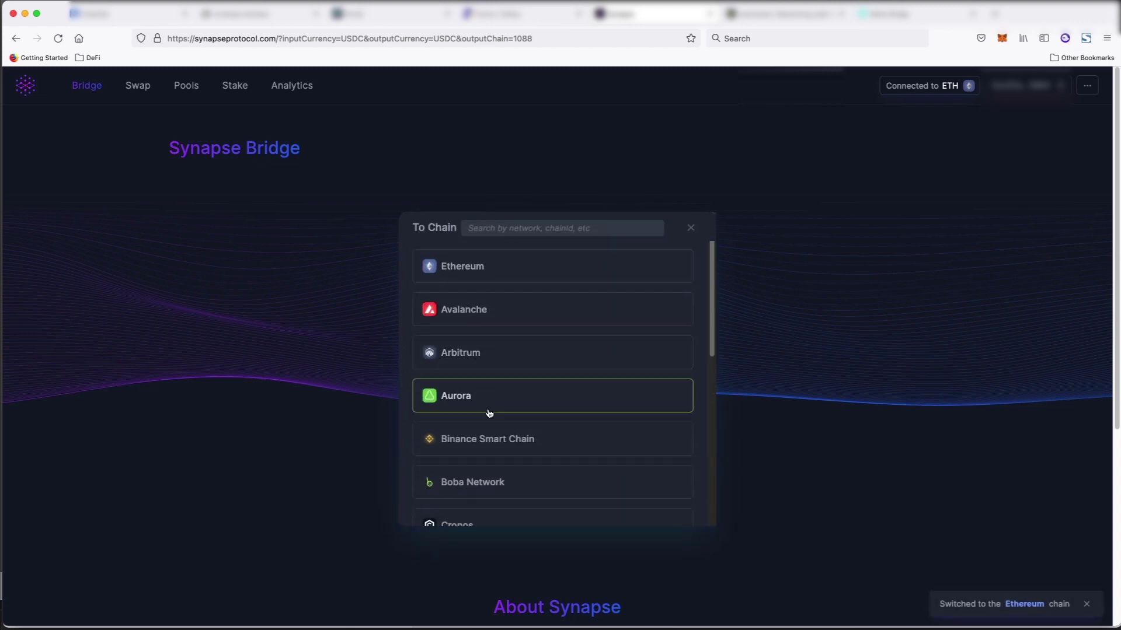
{"action": "scroll", "coordinate": [495, 427], "scroll_direction": "down", "scroll_amount": 5}
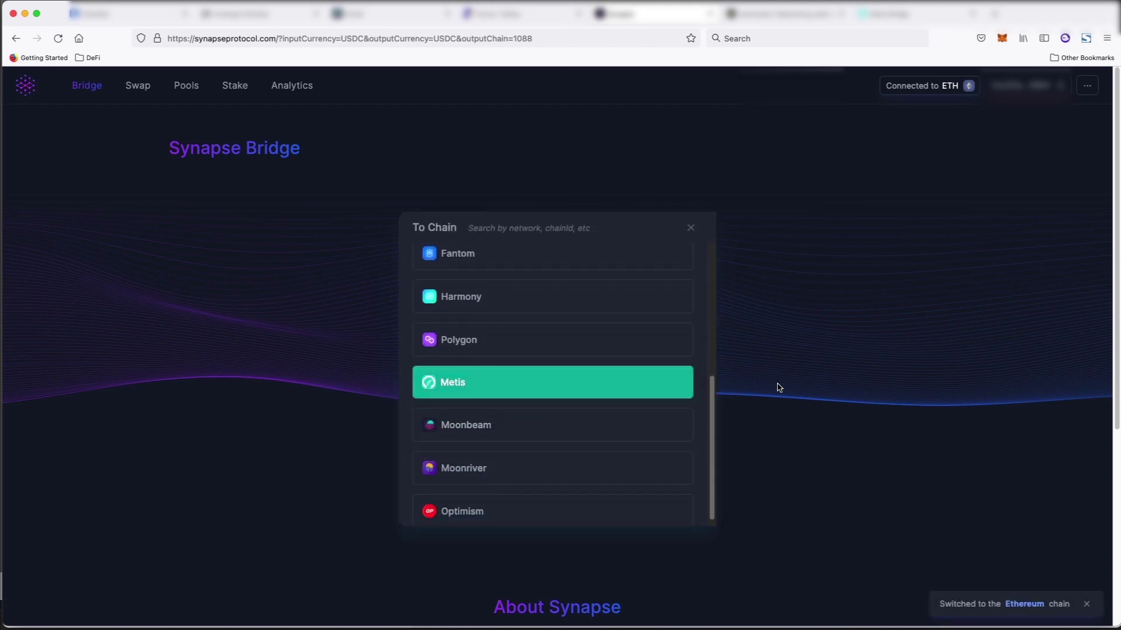
{"action": "scroll", "coordinate": [533, 395], "scroll_direction": "down", "scroll_amount": 1}
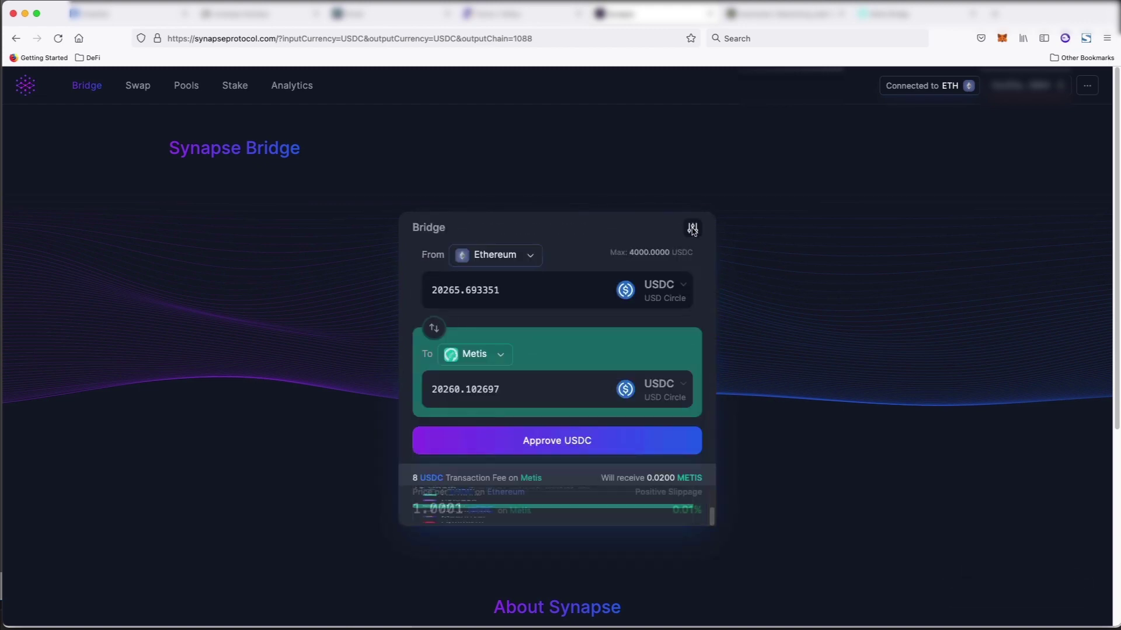
Browse the list of sendable tokens, showing 4,000 USDC available
{"action": "left_click", "coordinate": [654, 290]}
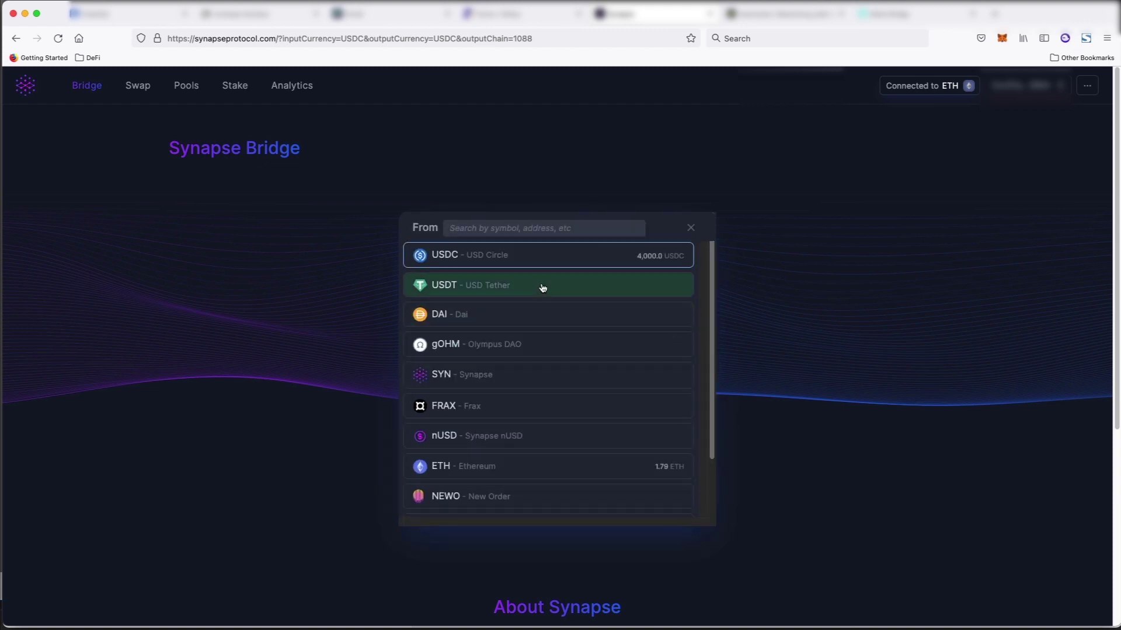
{"action": "scroll", "coordinate": [537, 345], "scroll_direction": "down", "scroll_amount": 2}
{"action": "scroll", "coordinate": [543, 349], "scroll_direction": "down", "scroll_amount": 2}
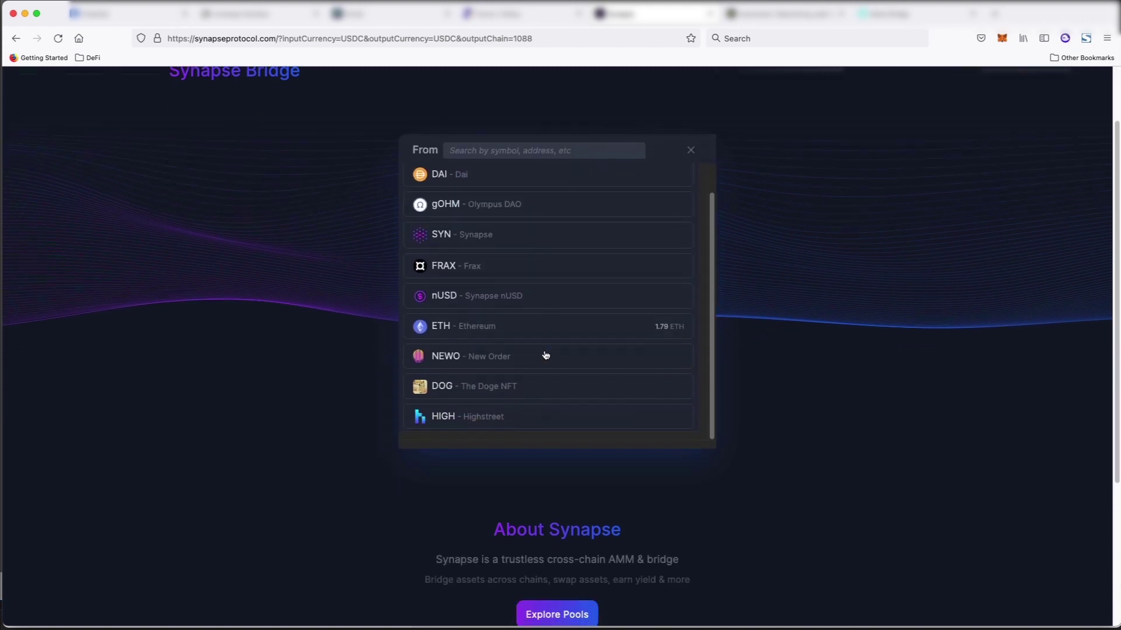
{"action": "scroll", "coordinate": [543, 355], "scroll_direction": "up", "scroll_amount": 2}
{"action": "scroll", "coordinate": [495, 251], "scroll_direction": "up", "scroll_amount": 2}
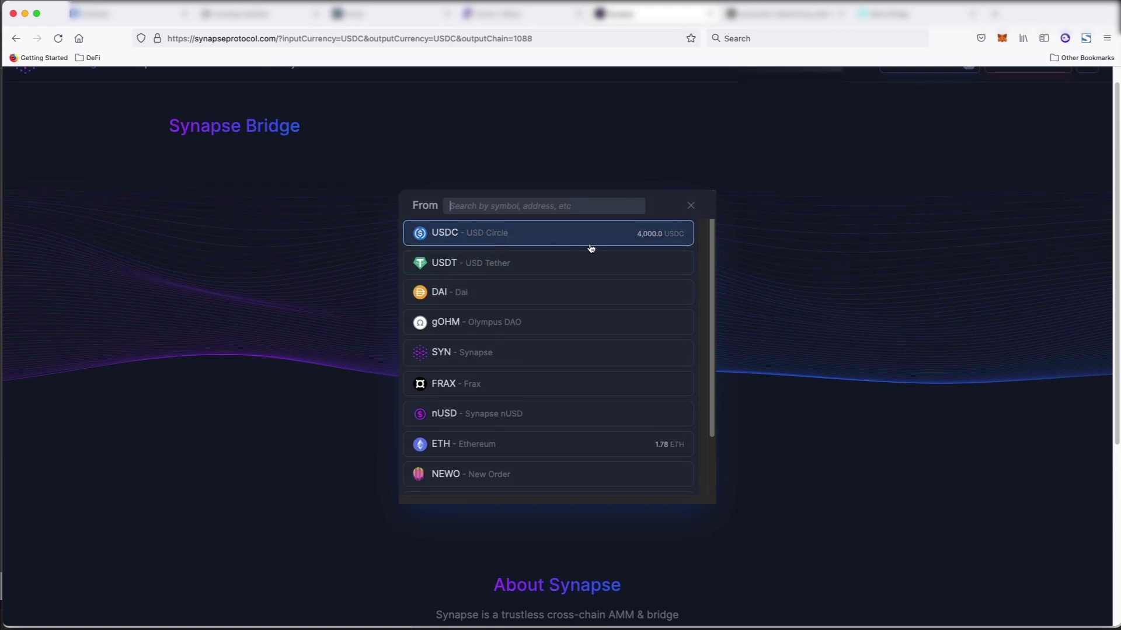
{"action": "scroll", "coordinate": [99, 110], "scroll_direction": "down", "scroll_amount": 1}
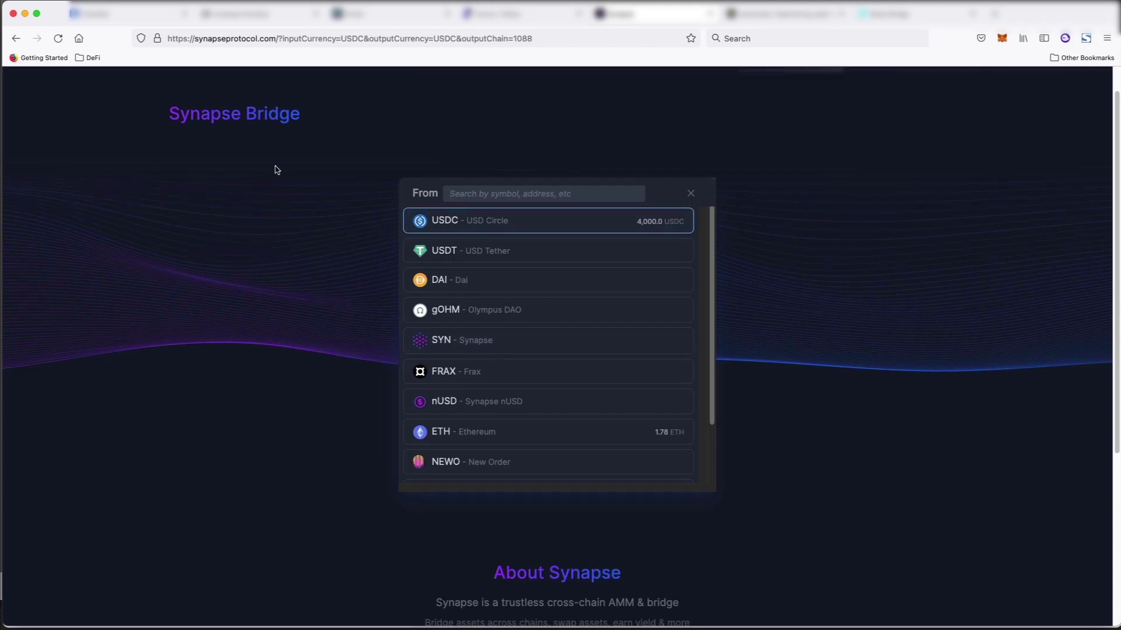
{"action": "scroll", "coordinate": [465, 117], "scroll_direction": "down", "scroll_amount": 1}
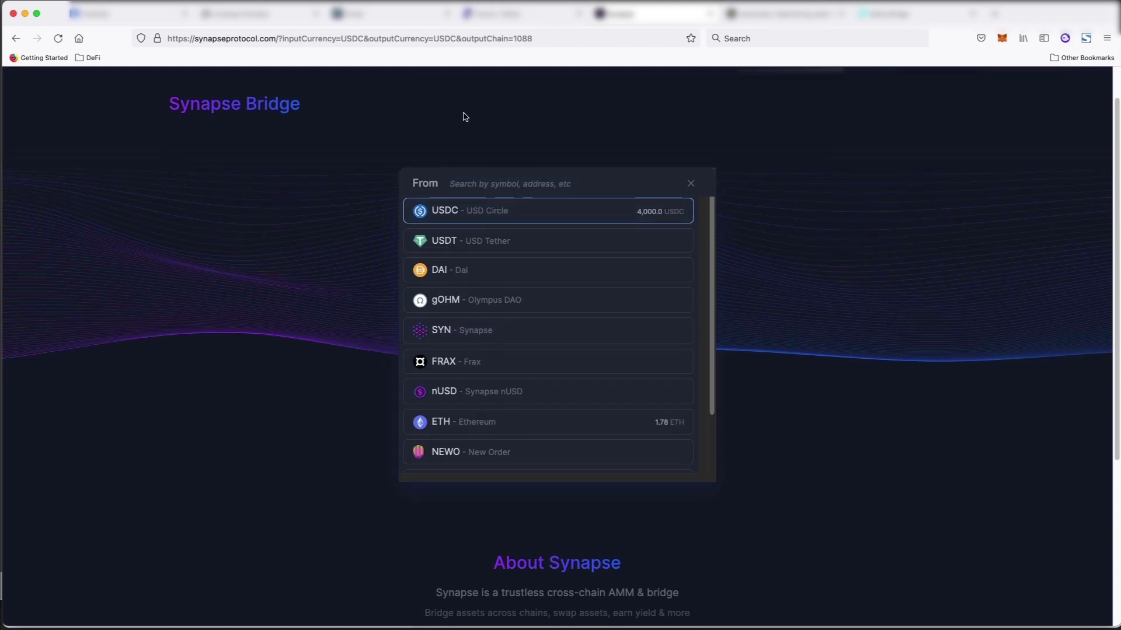
Switch to DefiLlama and scroll its $198.95b TVL rankings
{"action": "left_click", "coordinate": [905, 20]}
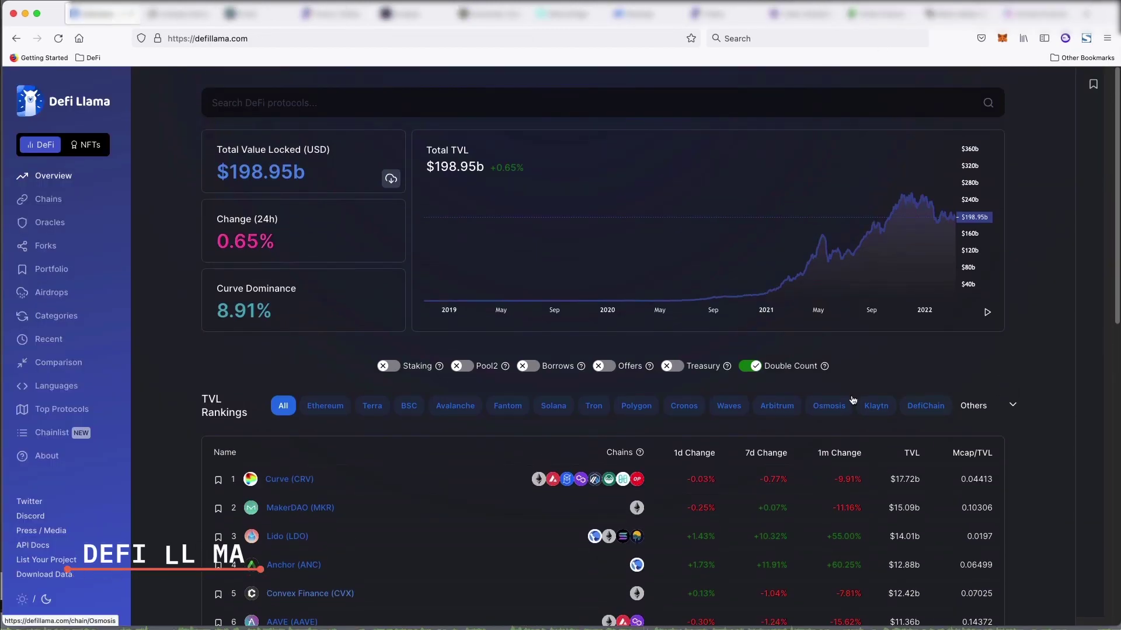
{"action": "scroll", "coordinate": [817, 398], "scroll_direction": "down", "scroll_amount": 2}
{"action": "scroll", "coordinate": [810, 396], "scroll_direction": "down", "scroll_amount": 2}
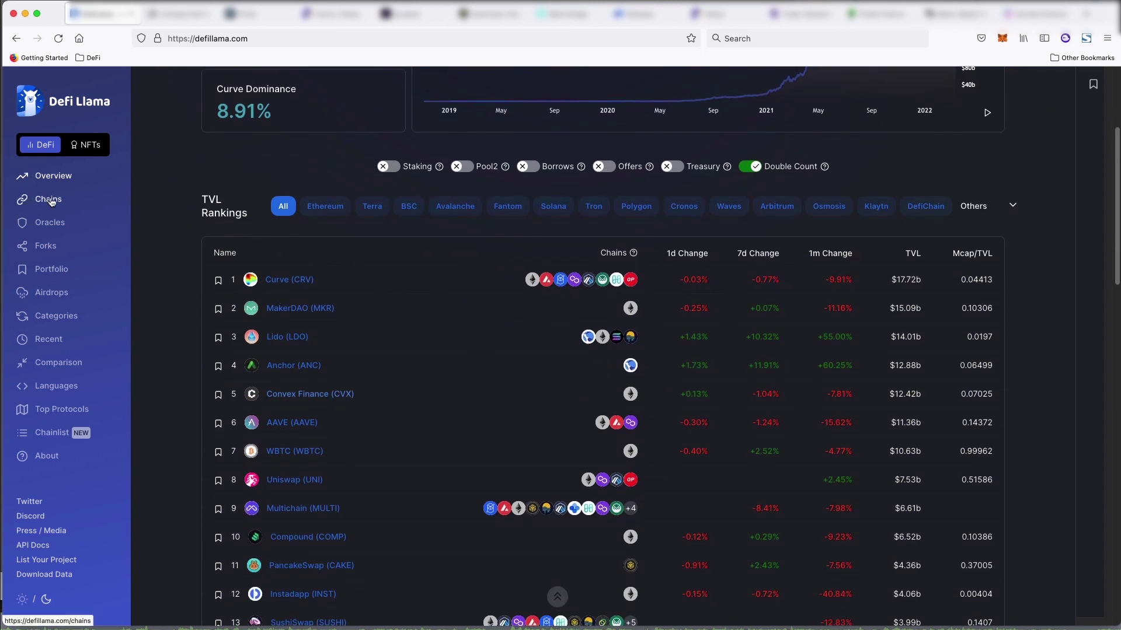
Open DefiLlama's chain ranking and locate Metis at $770.11m TVL with +111% daily change
{"action": "left_click", "coordinate": [44, 198]}
{"action": "key", "text": "ctrl+f"}
{"action": "scroll", "coordinate": [271, 338], "scroll_direction": "down", "scroll_amount": 1}
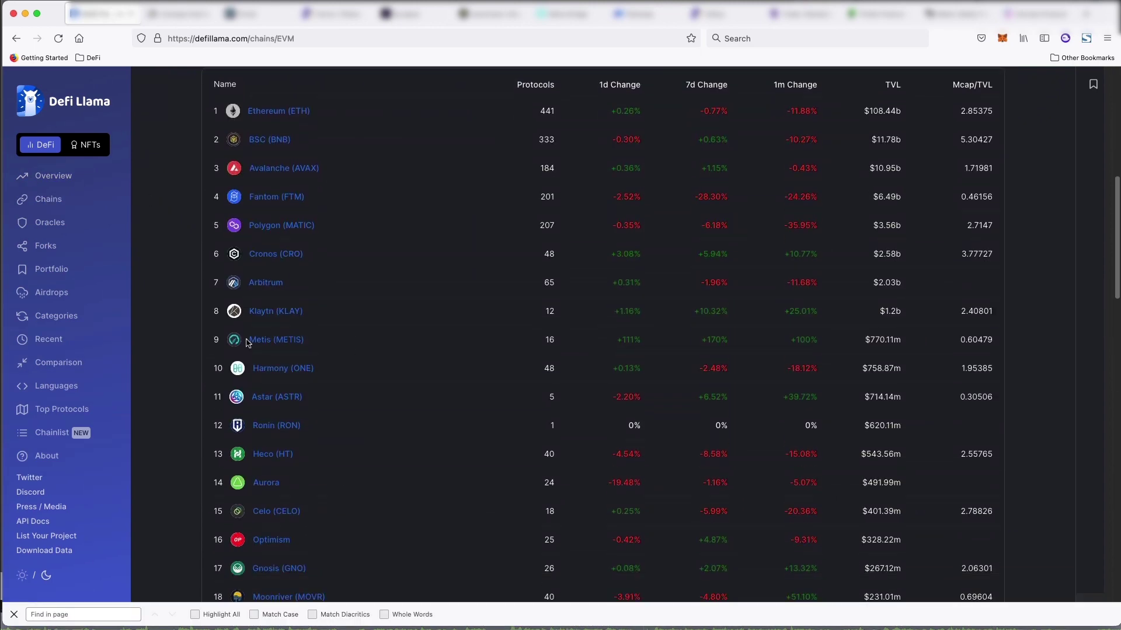
{"action": "left_click_drag", "start_coordinate": [618, 343], "coordinate": [646, 347]}
{"action": "left_click", "coordinate": [644, 349]}
{"action": "scroll", "coordinate": [986, 345], "scroll_direction": "down", "scroll_amount": 1}
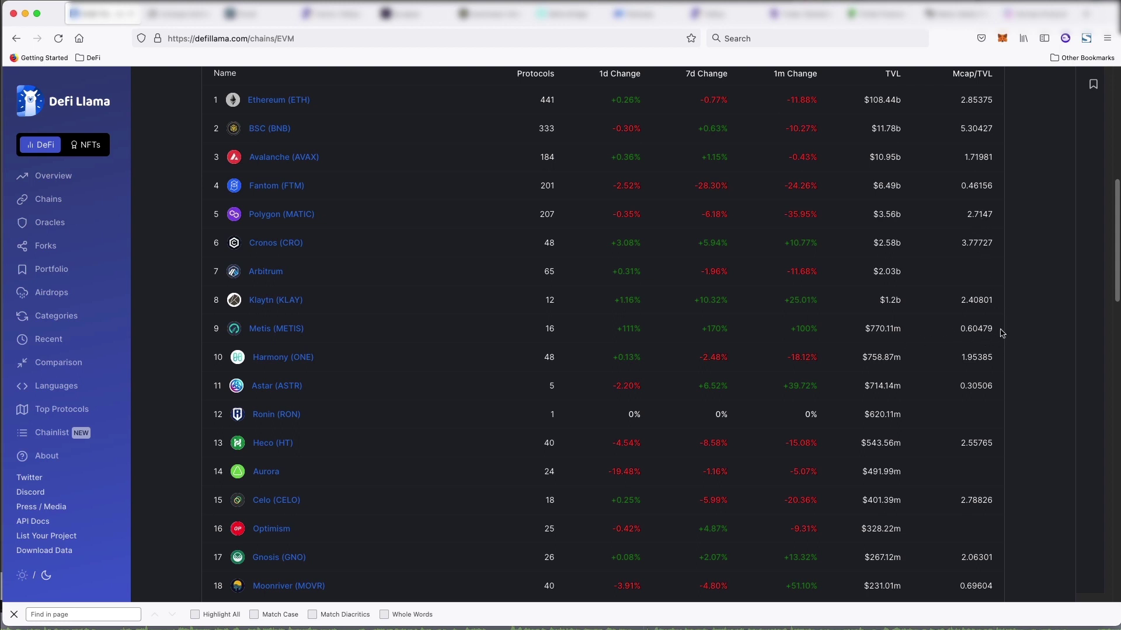
Open the Metis chain page and scroll through its 16 ranked protocols
{"action": "left_click", "coordinate": [287, 331]}
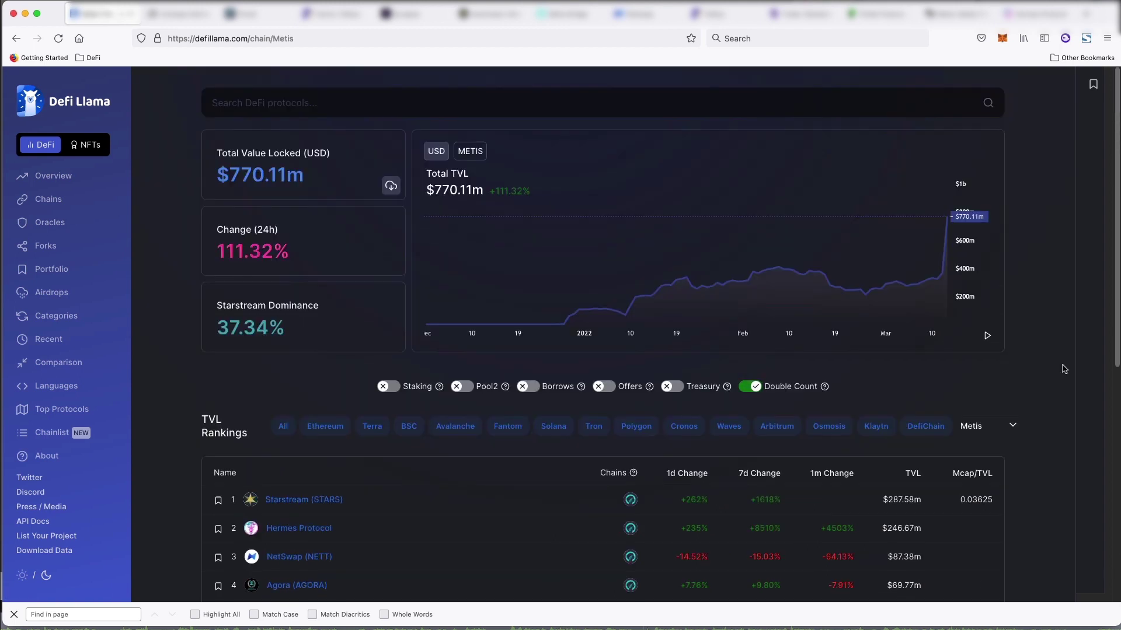
{"action": "scroll", "coordinate": [955, 329], "scroll_direction": "down", "scroll_amount": 1}
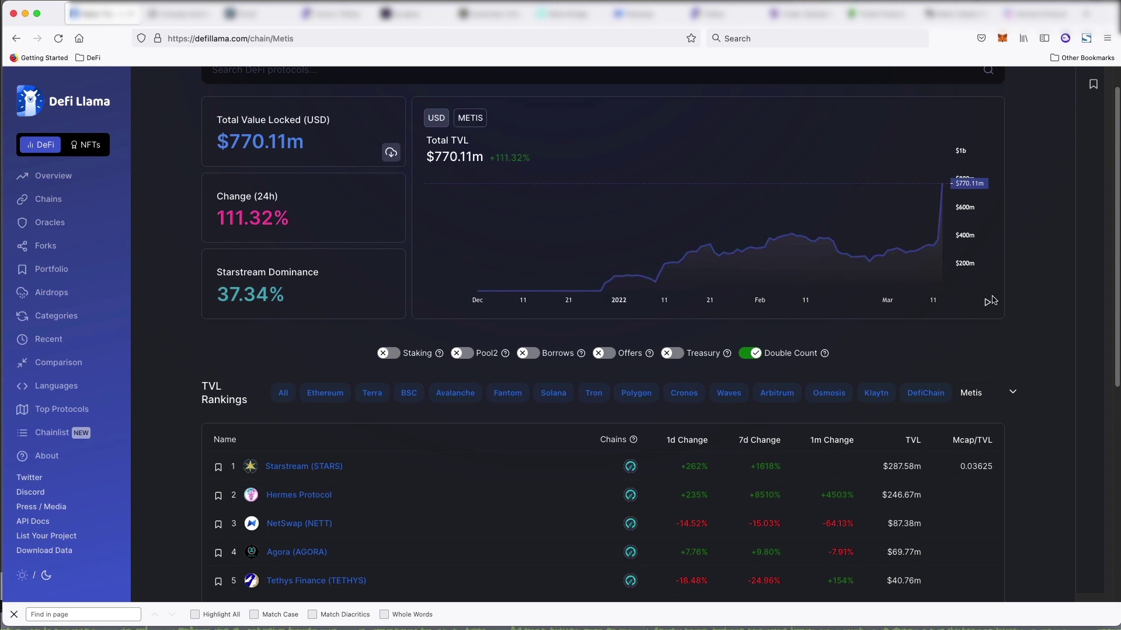
{"action": "scroll", "coordinate": [992, 301], "scroll_direction": "down", "scroll_amount": 3}
{"action": "scroll", "coordinate": [576, 355], "scroll_direction": "down", "scroll_amount": 1}
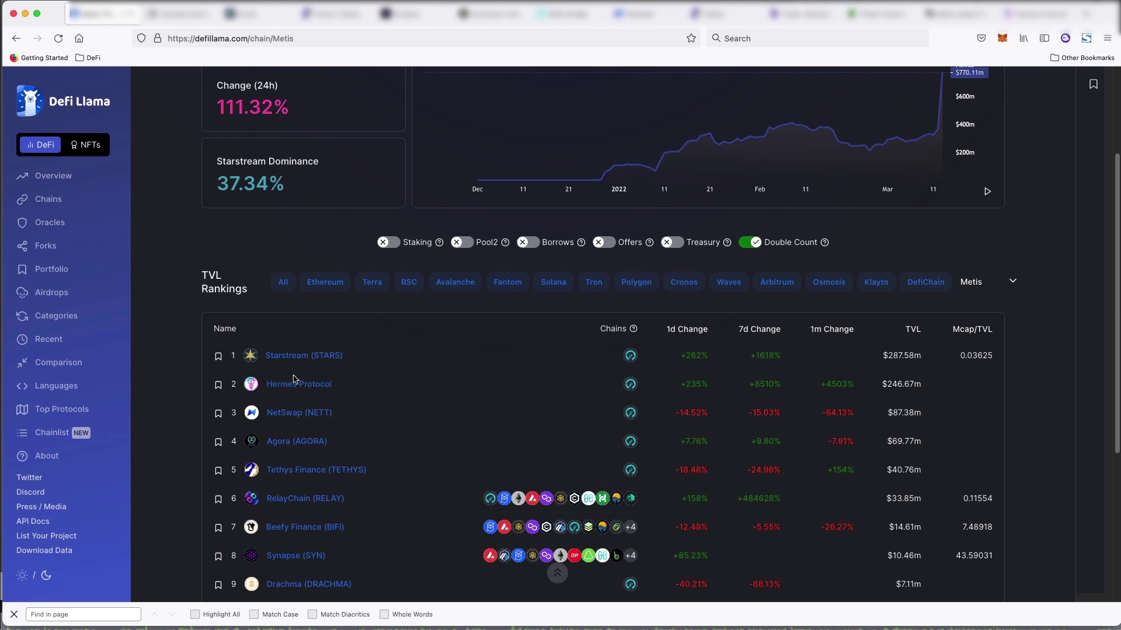
{"action": "scroll", "coordinate": [318, 373], "scroll_direction": "down", "scroll_amount": 1}
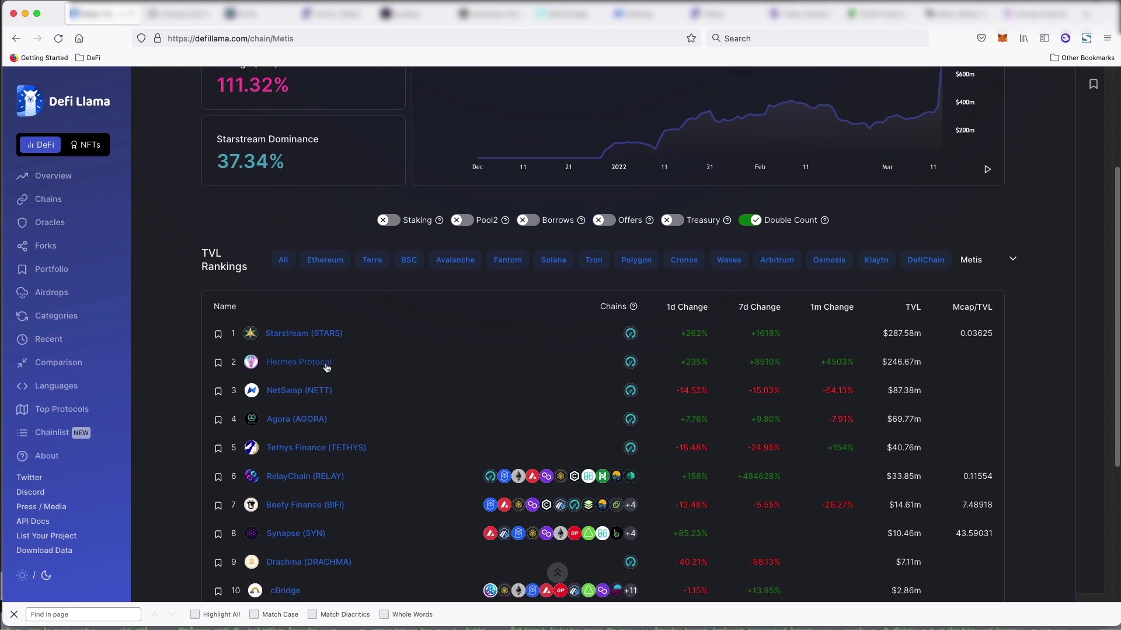
{"action": "scroll", "coordinate": [326, 363], "scroll_direction": "down", "scroll_amount": 1}
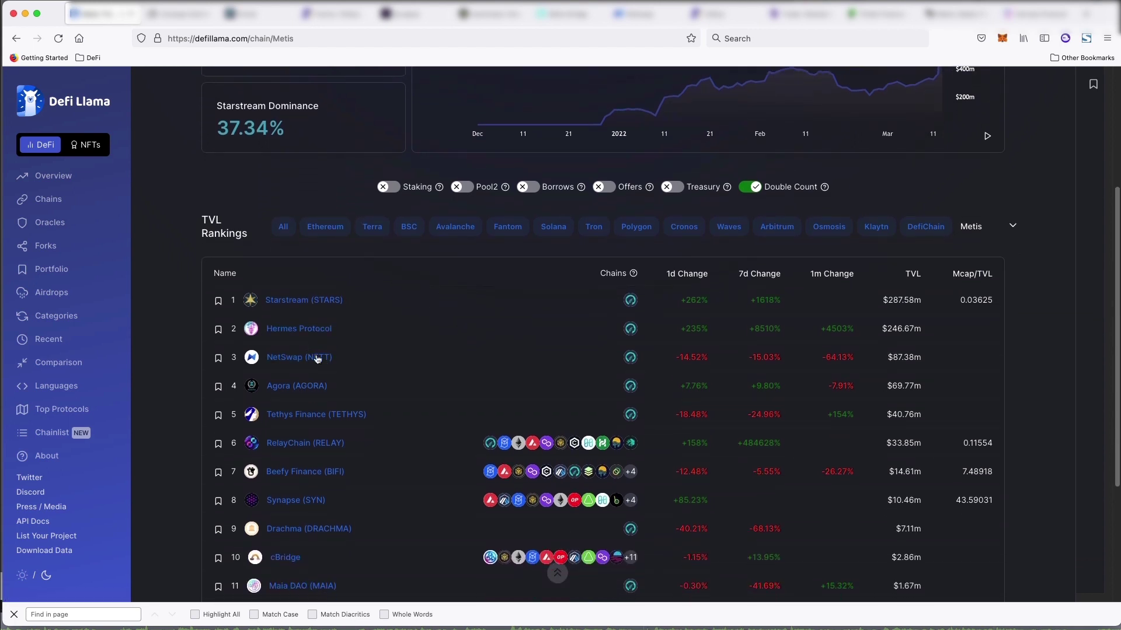
{"action": "scroll", "coordinate": [315, 356], "scroll_direction": "down", "scroll_amount": 1}
{"action": "scroll", "coordinate": [294, 338], "scroll_direction": "down", "scroll_amount": 1}
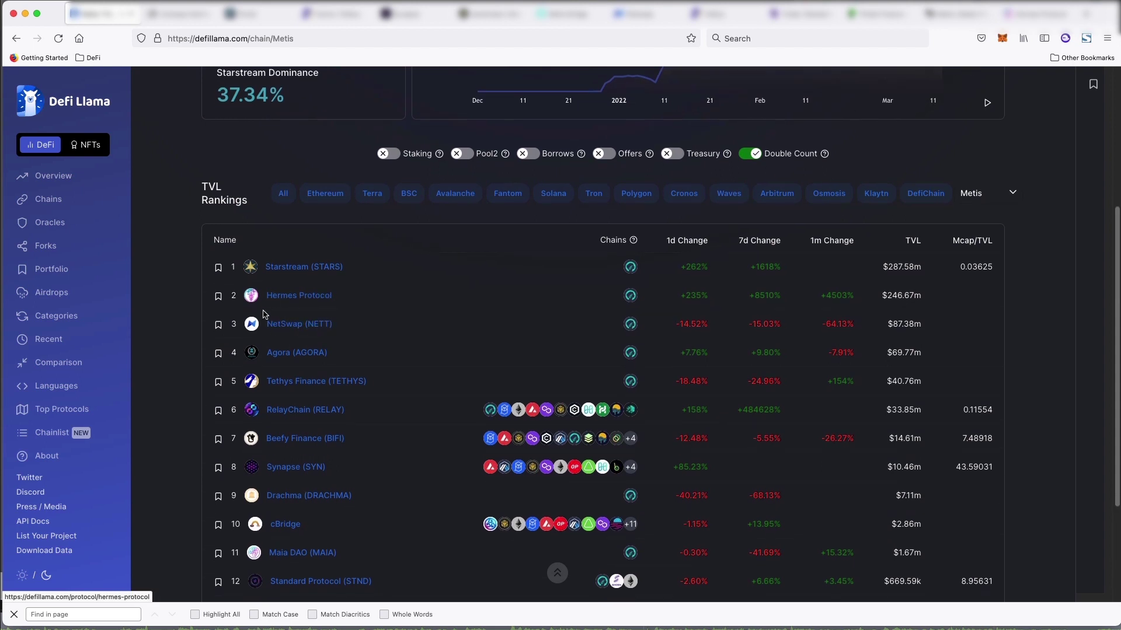
{"action": "scroll", "coordinate": [386, 368], "scroll_direction": "down", "scroll_amount": 1}
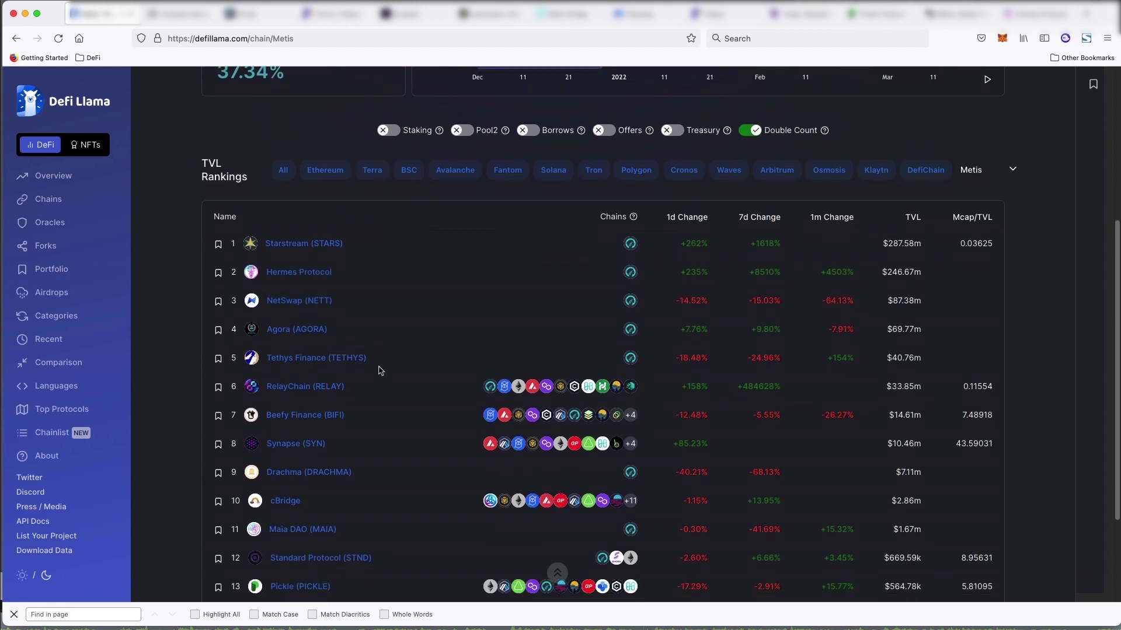
{"action": "scroll", "coordinate": [309, 349], "scroll_direction": "down", "scroll_amount": 1}
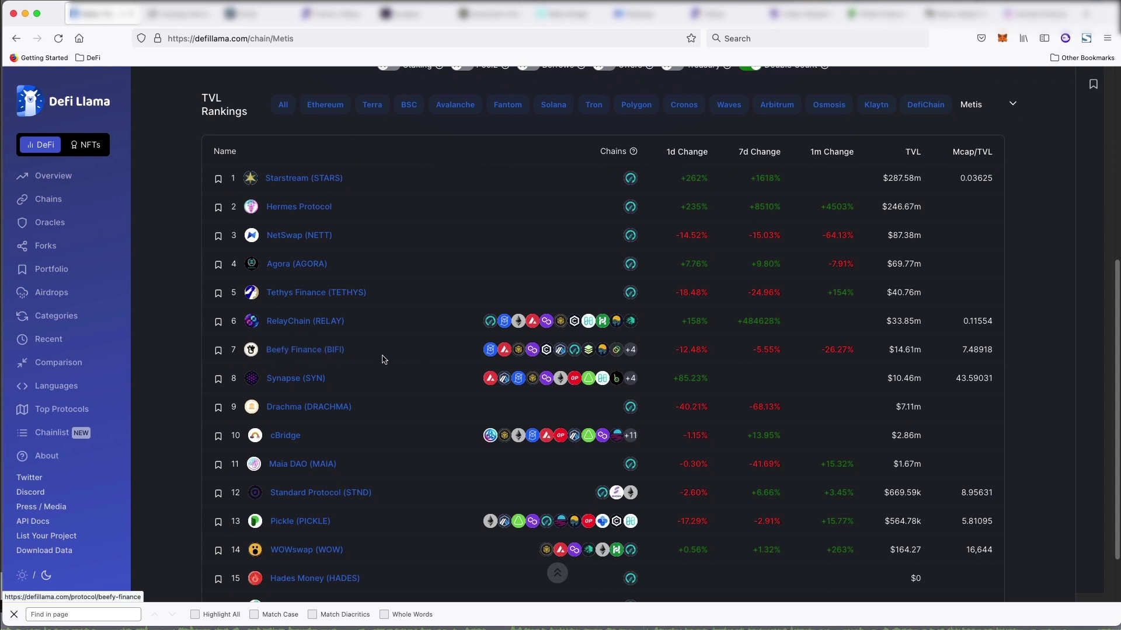
{"action": "scroll", "coordinate": [393, 365], "scroll_direction": "down", "scroll_amount": 1}
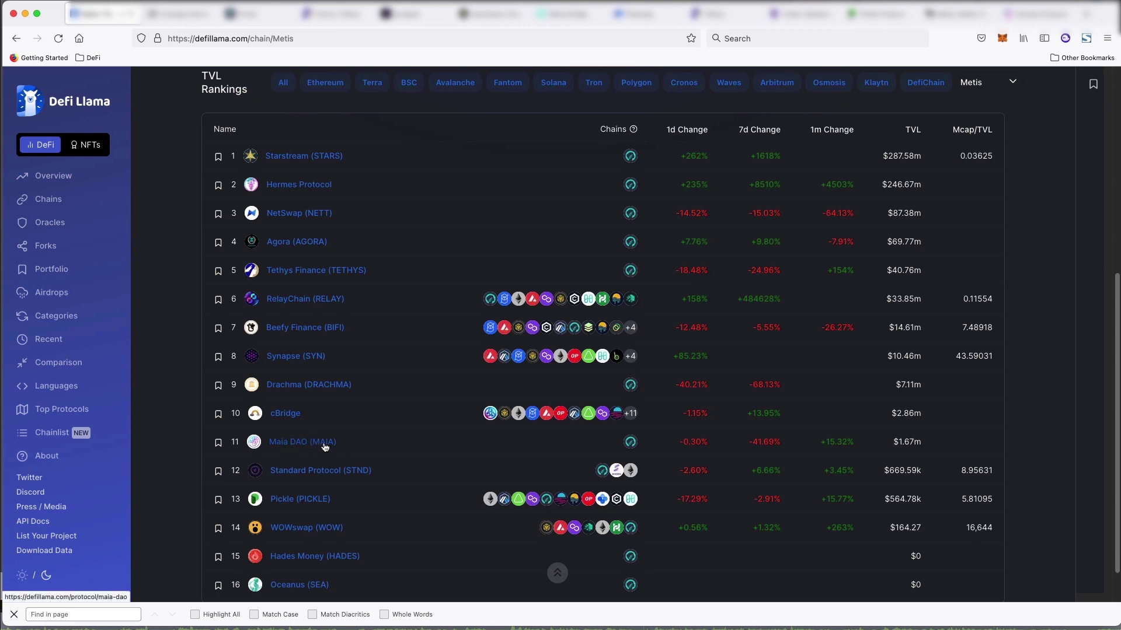
Open the top-ranked protocol, Starstream $STARS, with $287.58m TVL
{"action": "scroll", "coordinate": [724, 163], "scroll_direction": "up", "scroll_amount": 5}
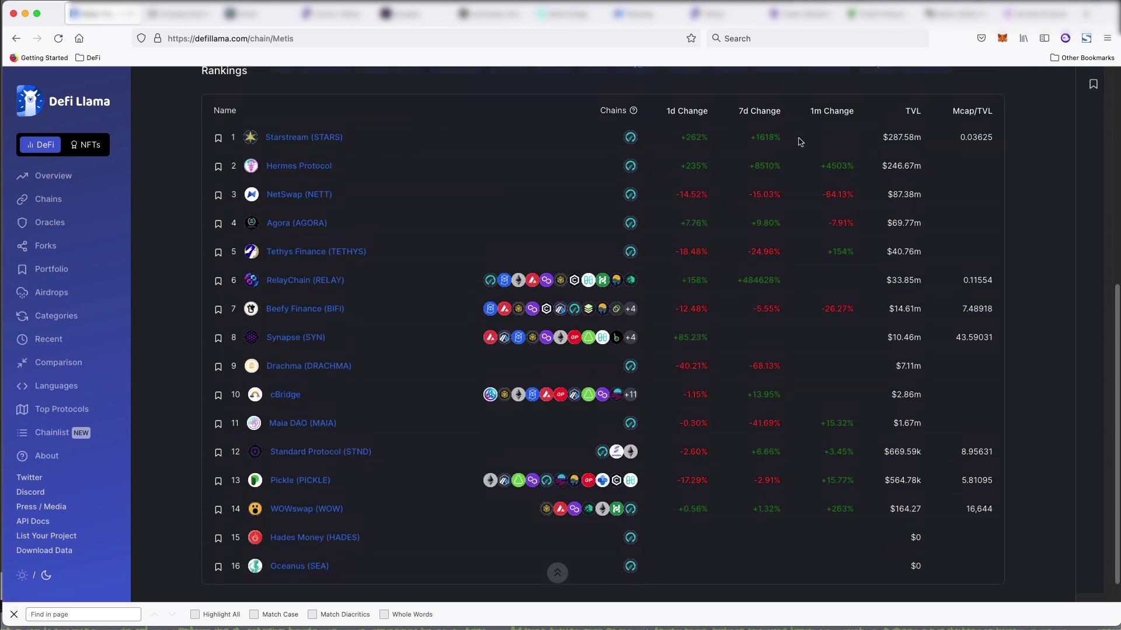
{"action": "scroll", "coordinate": [320, 321], "scroll_direction": "down", "scroll_amount": 4}
{"action": "scroll", "coordinate": [328, 251], "scroll_direction": "down", "scroll_amount": 3}
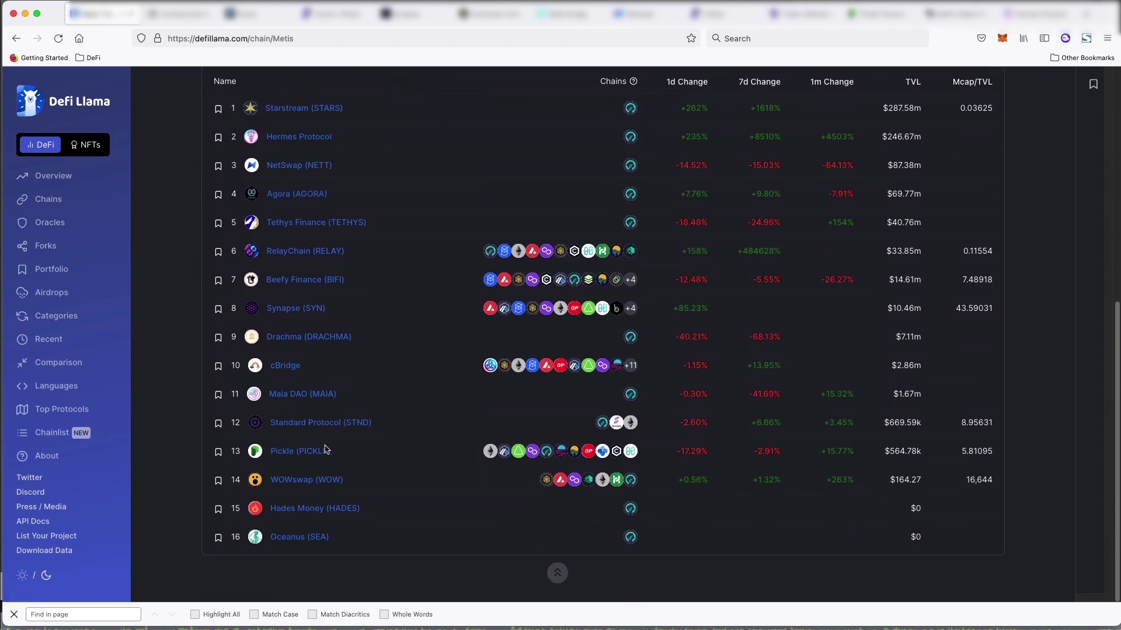
{"action": "scroll", "coordinate": [369, 328], "scroll_direction": "up", "scroll_amount": 2}
{"action": "left_click", "coordinate": [303, 164]}
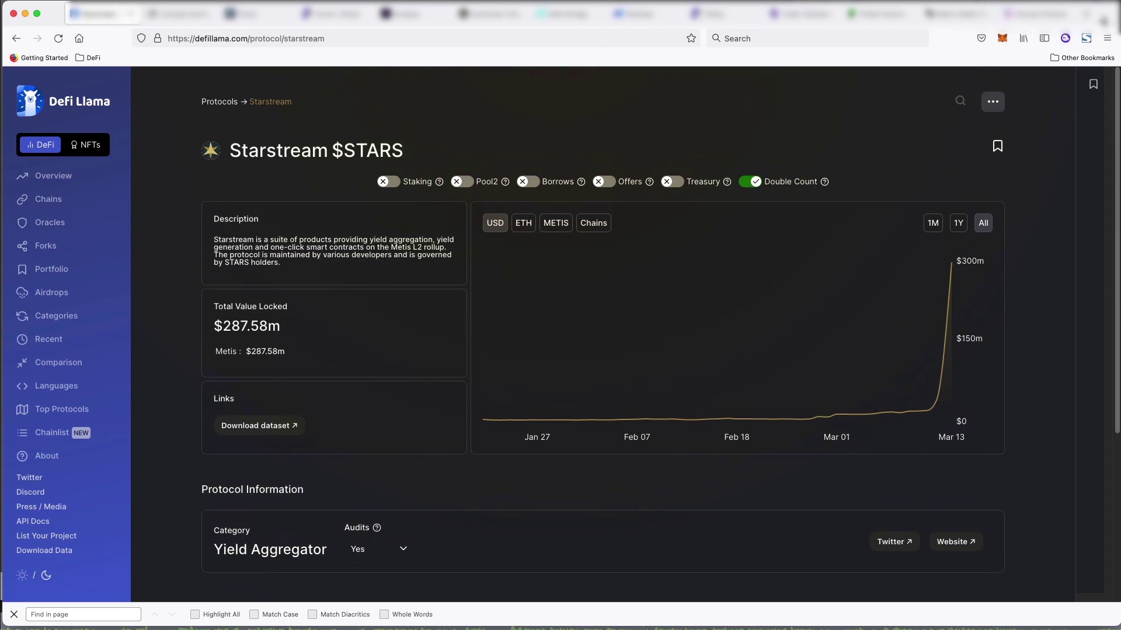
Return to the already open Starstream site and connect MetaMask to it
{"action": "left_click", "coordinate": [1087, 14]}
{"action": "type", "text": "stars"}
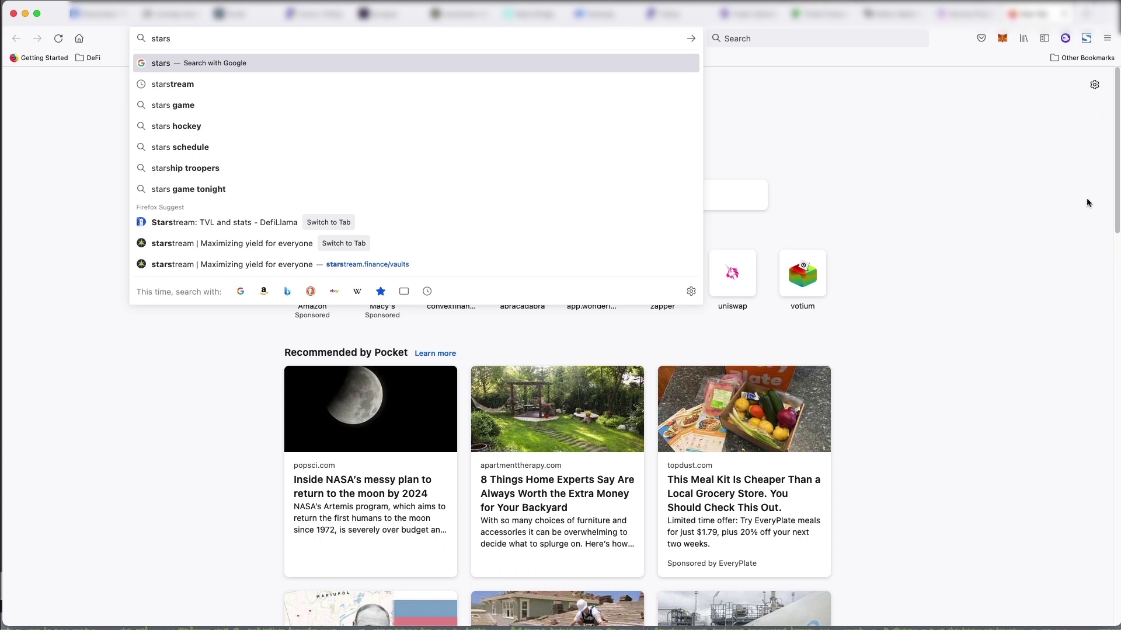
{"action": "left_click", "coordinate": [392, 244]}
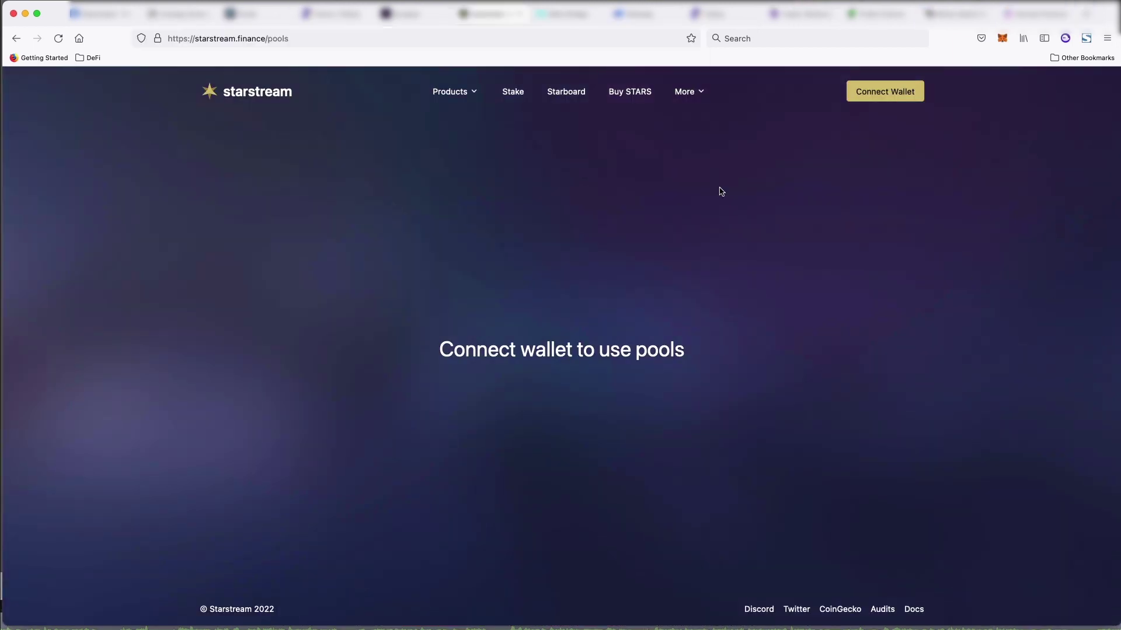
{"action": "left_click", "coordinate": [864, 98]}
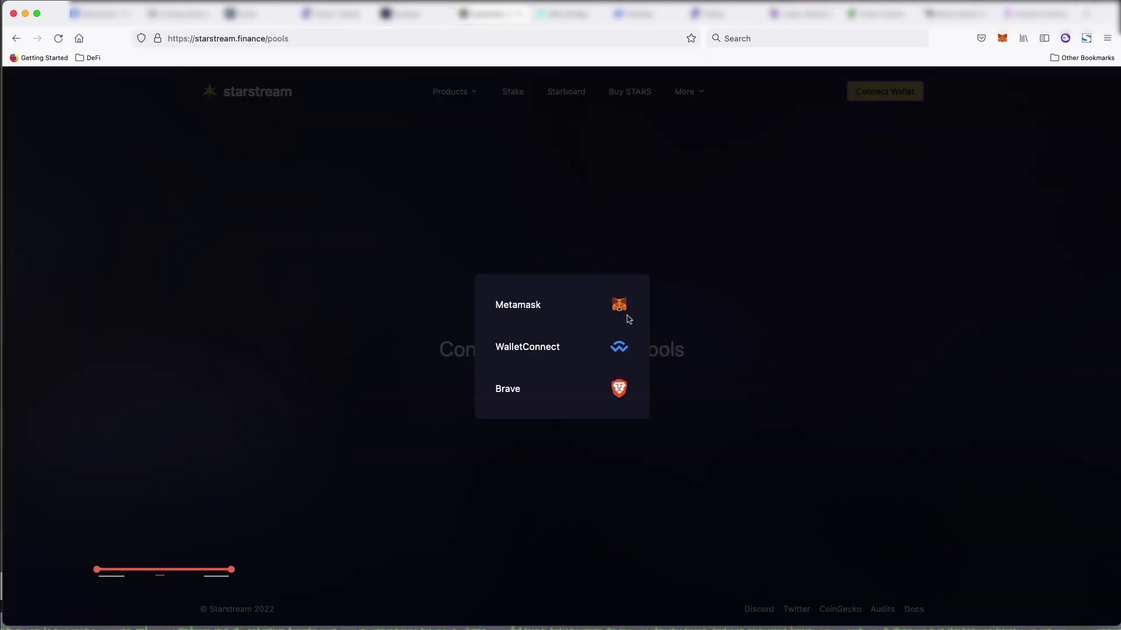
{"action": "left_click", "coordinate": [549, 310]}
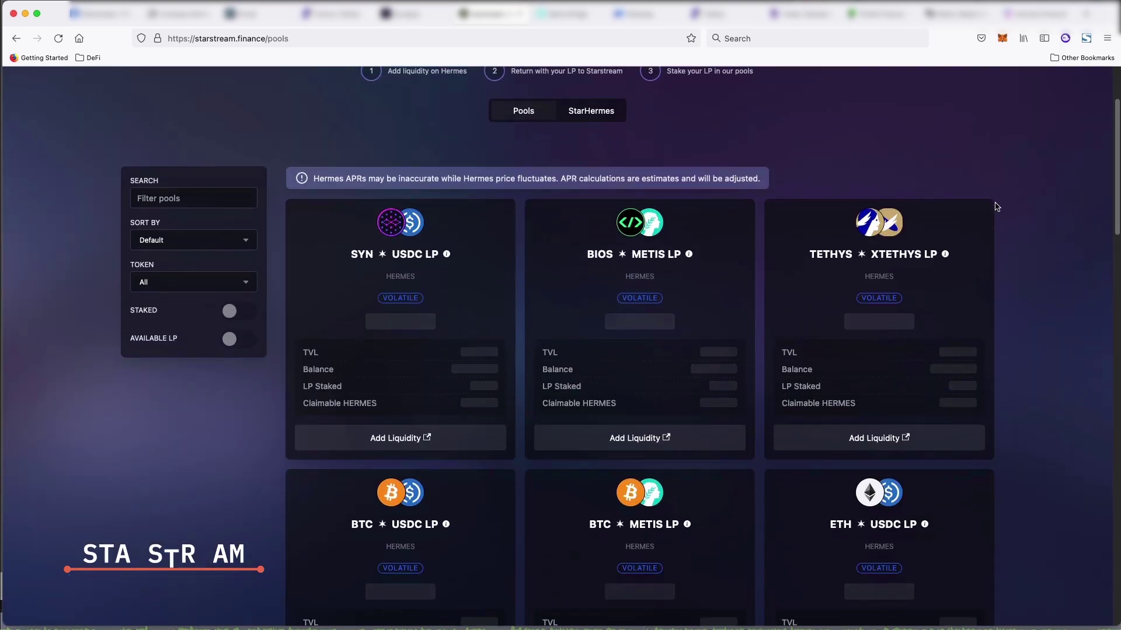
Scroll through the HERMES pool cards, reviewing their APRs and TVLs
{"action": "scroll", "coordinate": [876, 210], "scroll_direction": "down", "scroll_amount": 3}
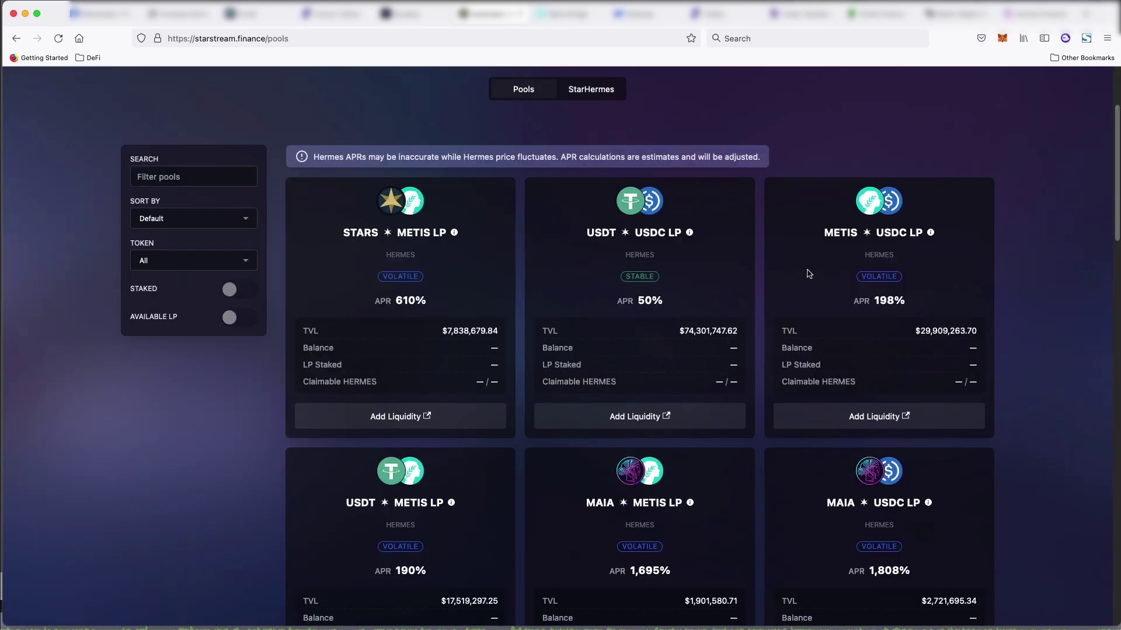
{"action": "scroll", "coordinate": [809, 273], "scroll_direction": "down", "scroll_amount": 5}
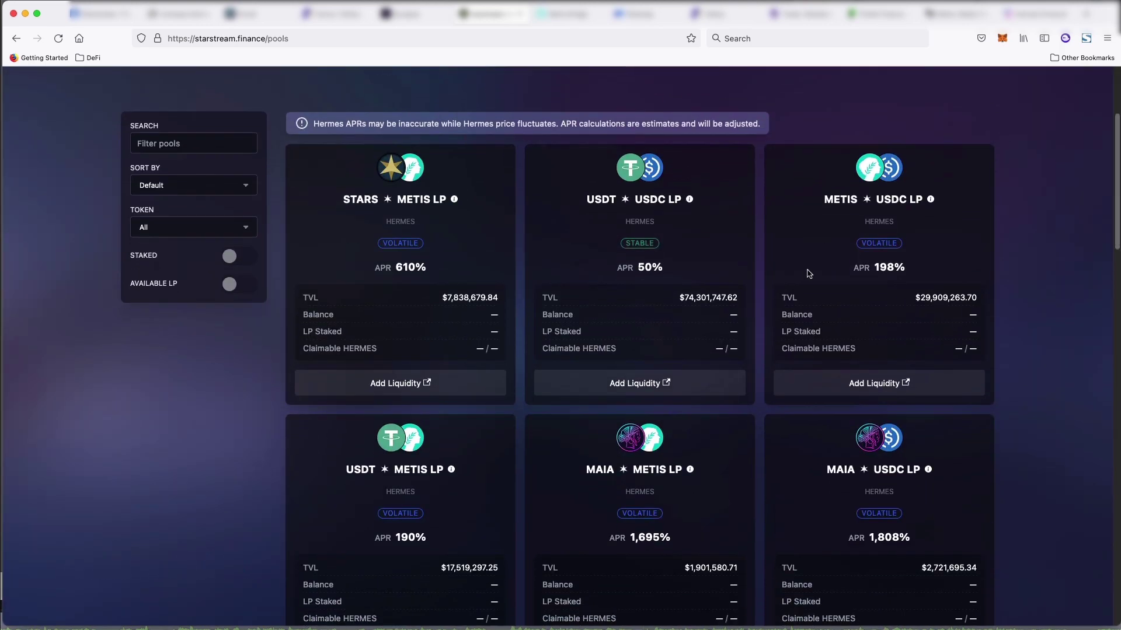
{"action": "scroll", "coordinate": [809, 273], "scroll_direction": "down", "scroll_amount": 3}
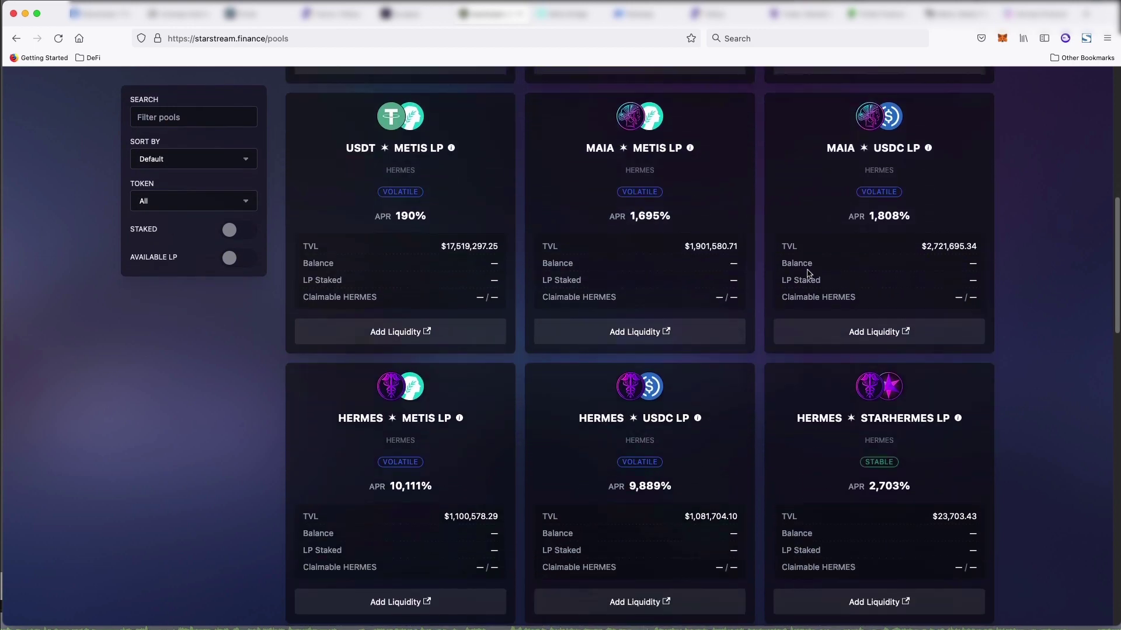
{"action": "scroll", "coordinate": [809, 274], "scroll_direction": "down", "scroll_amount": 5}
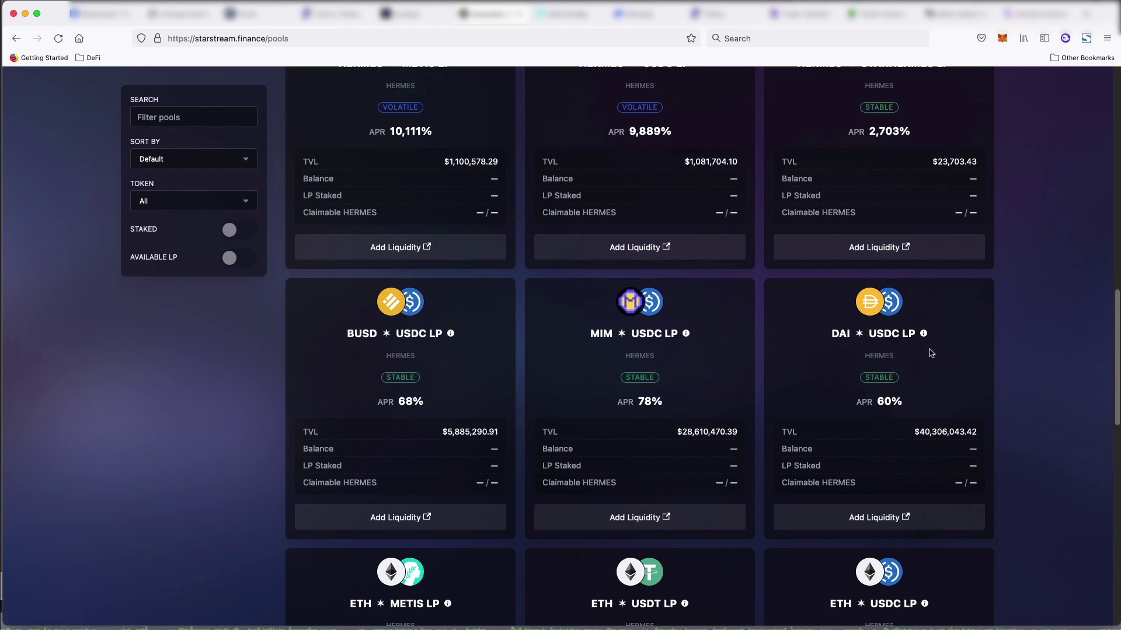
{"action": "scroll", "coordinate": [875, 344], "scroll_direction": "down", "scroll_amount": 1}
{"action": "scroll", "coordinate": [884, 317], "scroll_direction": "down", "scroll_amount": 12}
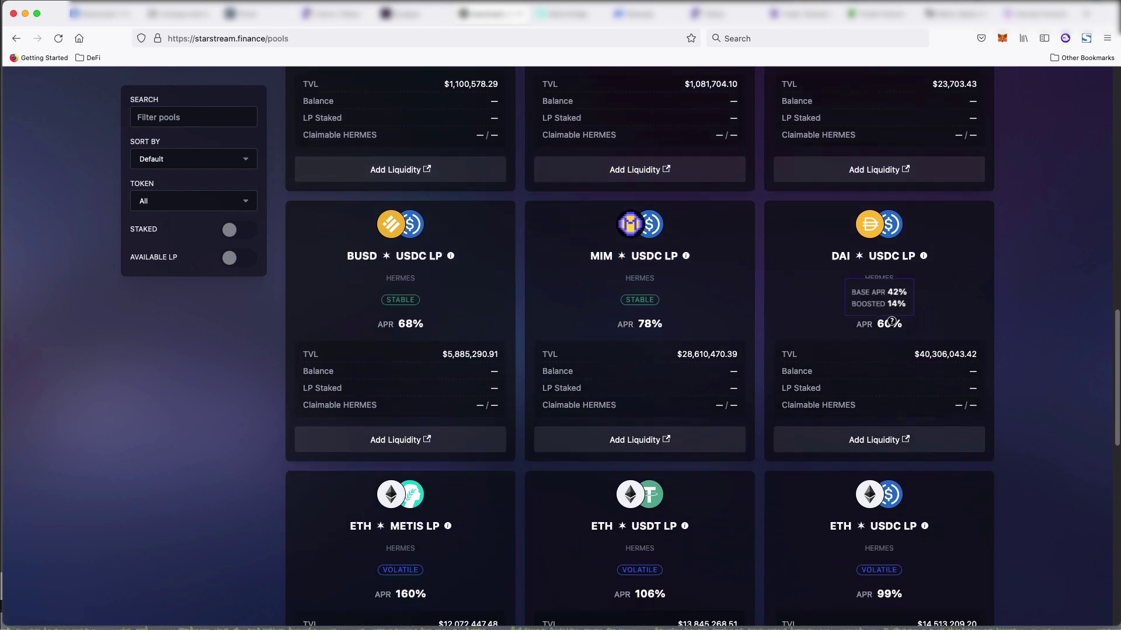
{"action": "scroll", "coordinate": [914, 327], "scroll_direction": "up", "scroll_amount": 17}
{"action": "scroll", "coordinate": [914, 325], "scroll_direction": "down", "scroll_amount": 7}
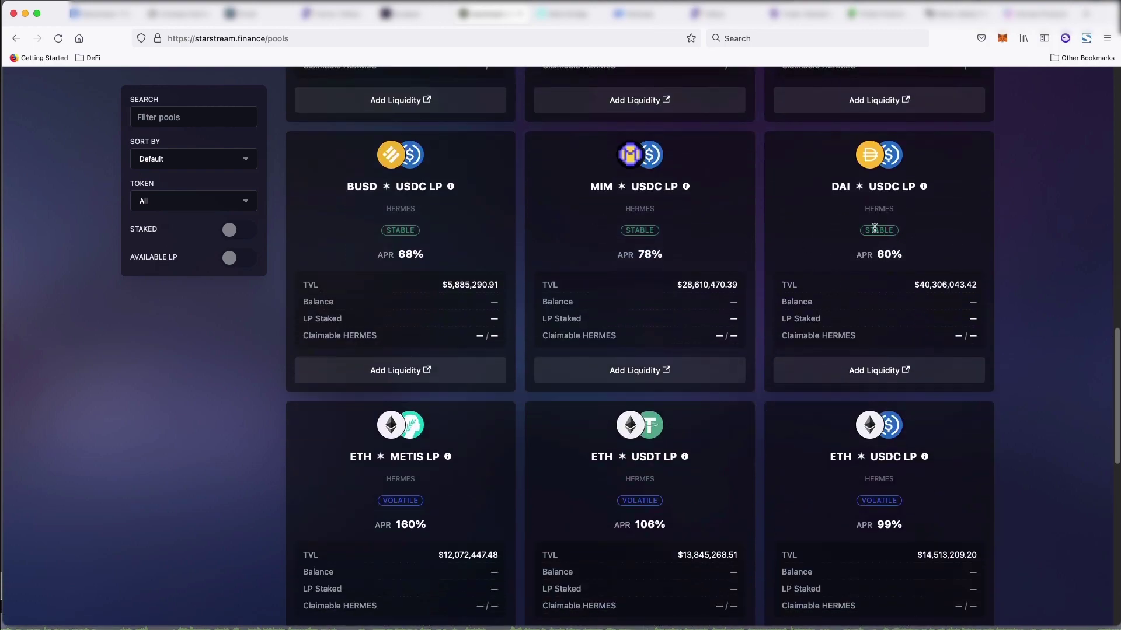
{"action": "scroll", "coordinate": [883, 249], "scroll_direction": "up", "scroll_amount": 9}
{"action": "scroll", "coordinate": [885, 250], "scroll_direction": "up", "scroll_amount": 1}
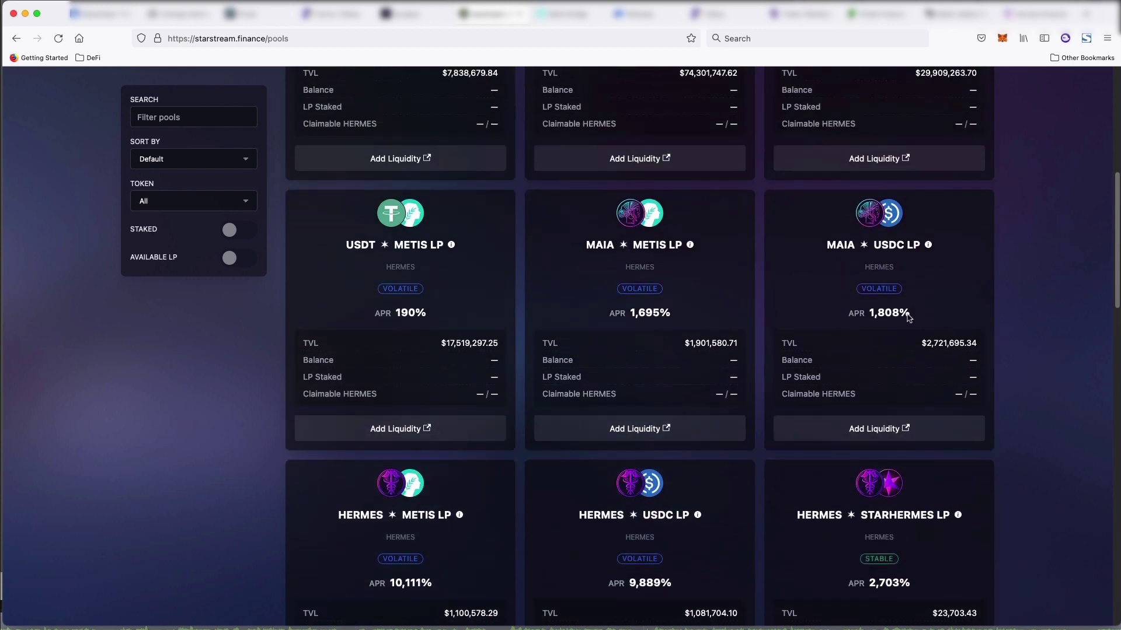
{"action": "scroll", "coordinate": [912, 293], "scroll_direction": "up", "scroll_amount": 1}
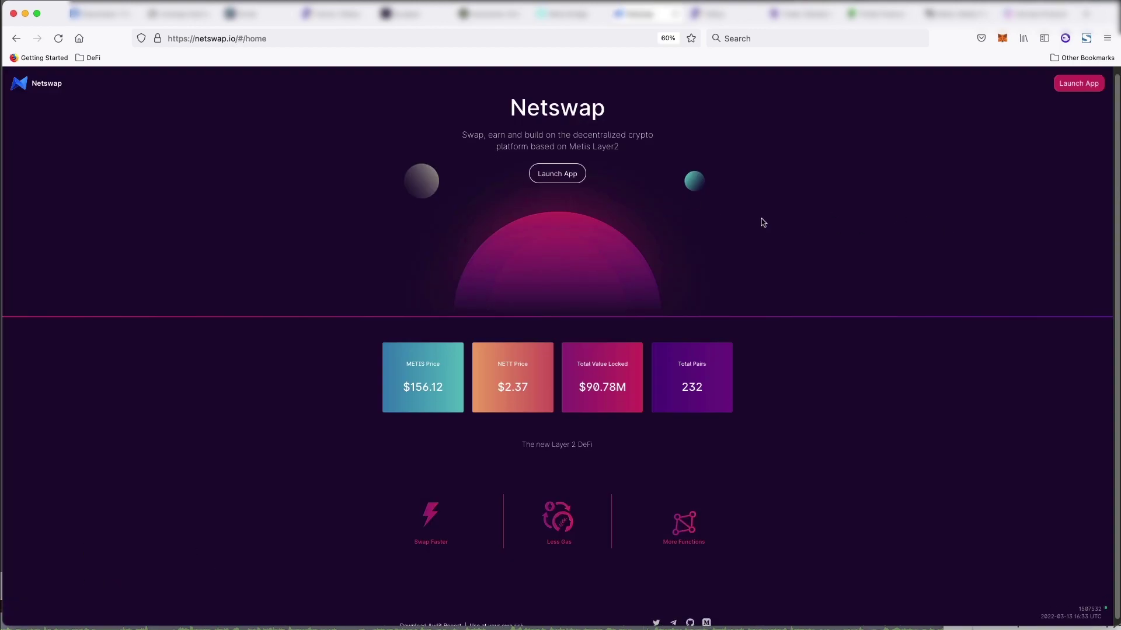
{"action": "scroll", "coordinate": [763, 222], "scroll_direction": "up", "scroll_amount": 1}
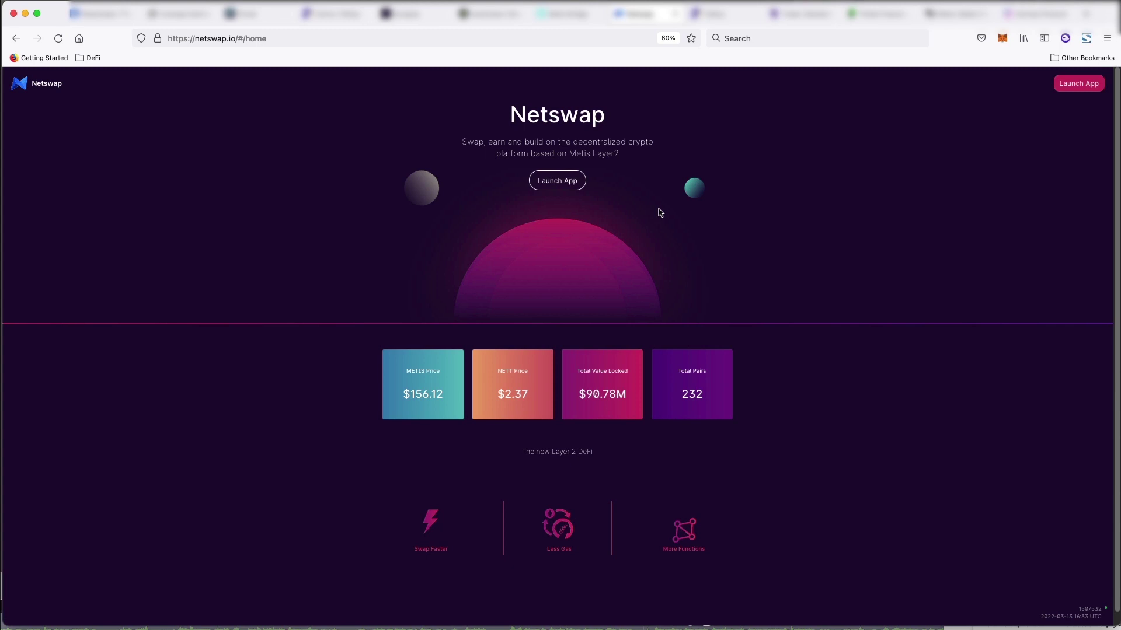
{"action": "scroll", "coordinate": [659, 212], "scroll_direction": "down", "scroll_amount": 1}
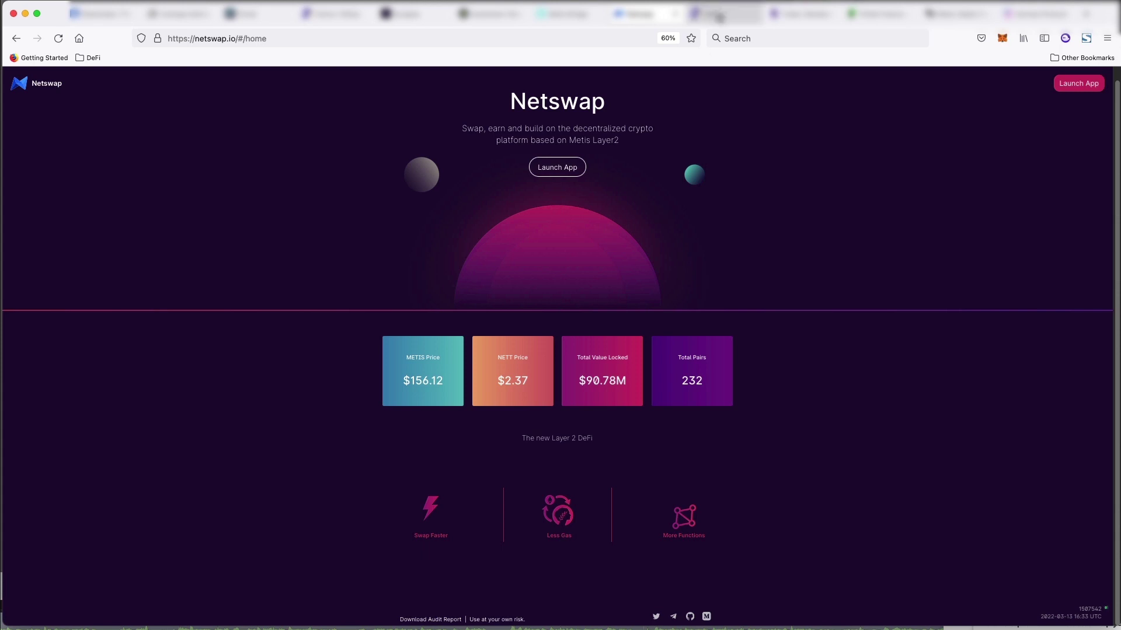
Review the Tethys Finance wallet portfolio and confirm its $985.96 METIS balance in MetaMask
{"action": "left_click", "coordinate": [719, 16]}
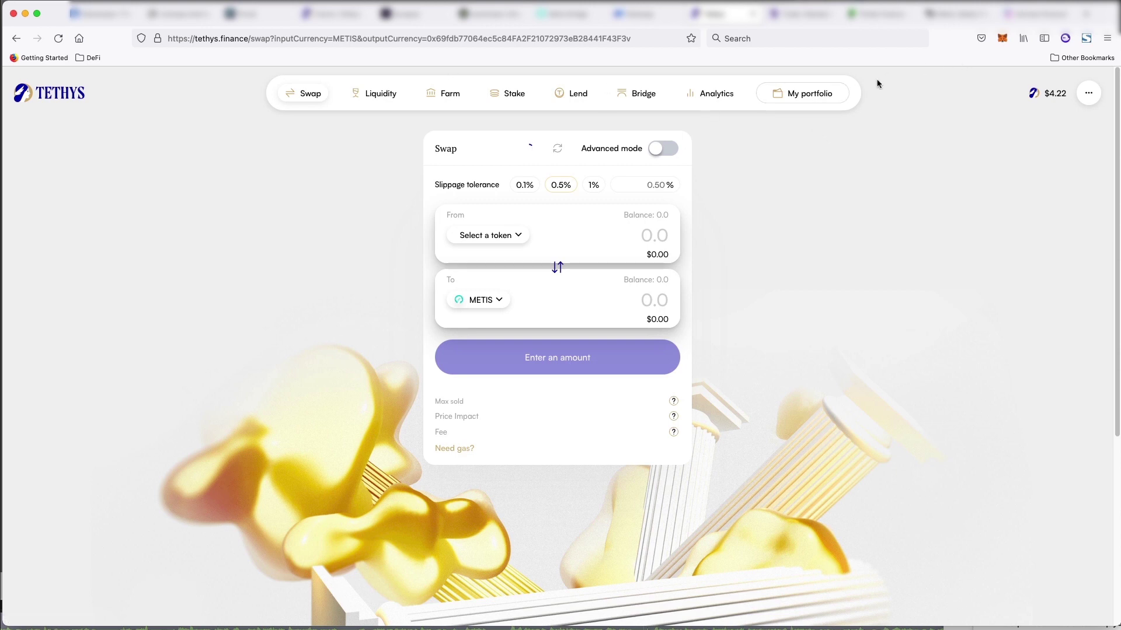
{"action": "left_click", "coordinate": [829, 95]}
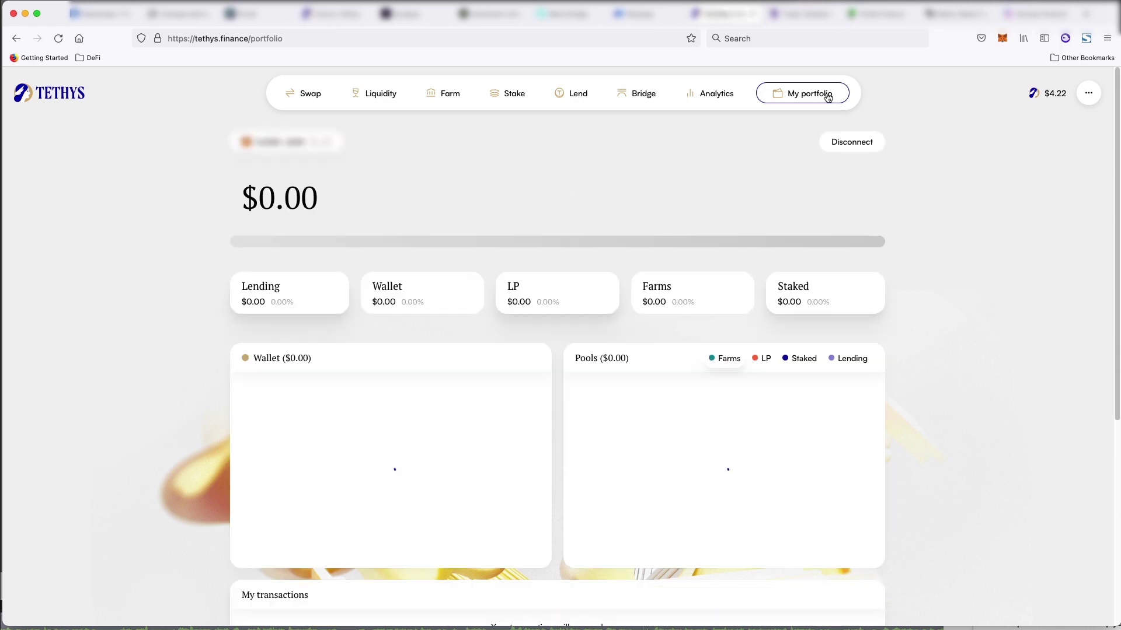
{"action": "scroll", "coordinate": [856, 135], "scroll_direction": "down", "scroll_amount": 1}
{"action": "left_click", "coordinate": [1003, 38]}
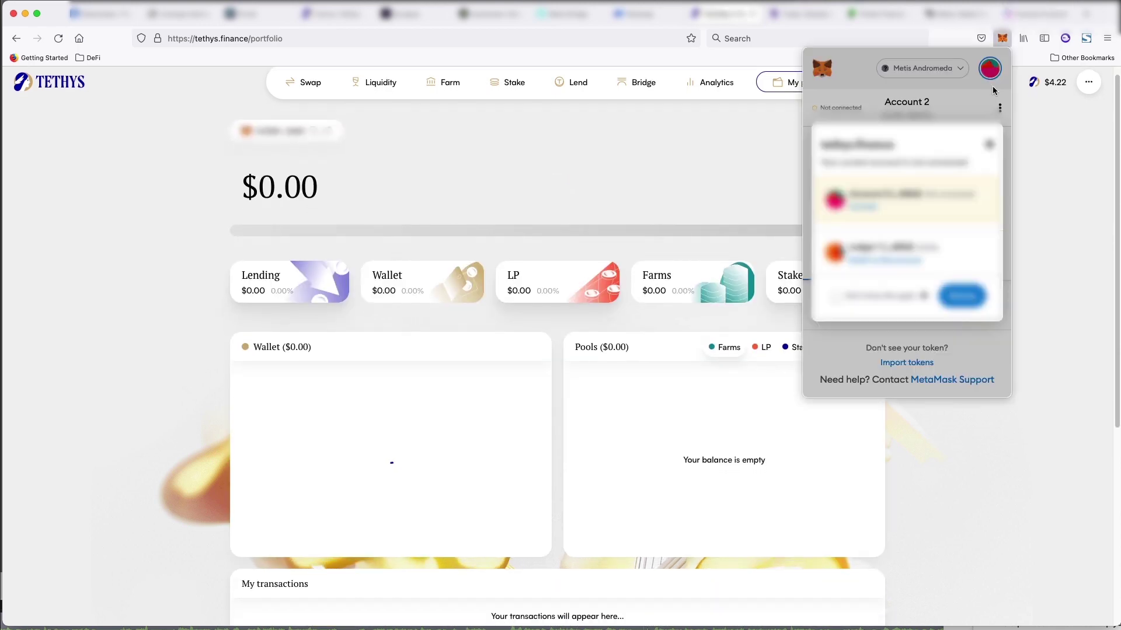
{"action": "left_click", "coordinate": [1094, 139]}
{"action": "scroll", "coordinate": [761, 147], "scroll_direction": "down", "scroll_amount": 3}
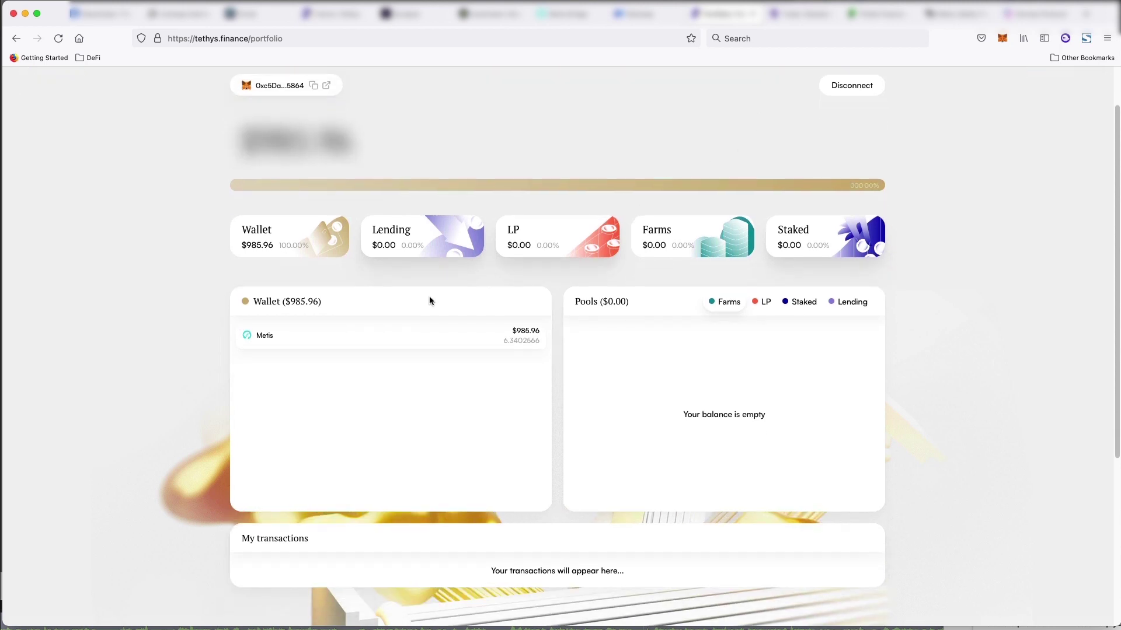
{"action": "scroll", "coordinate": [430, 300], "scroll_direction": "up", "scroll_amount": 2}
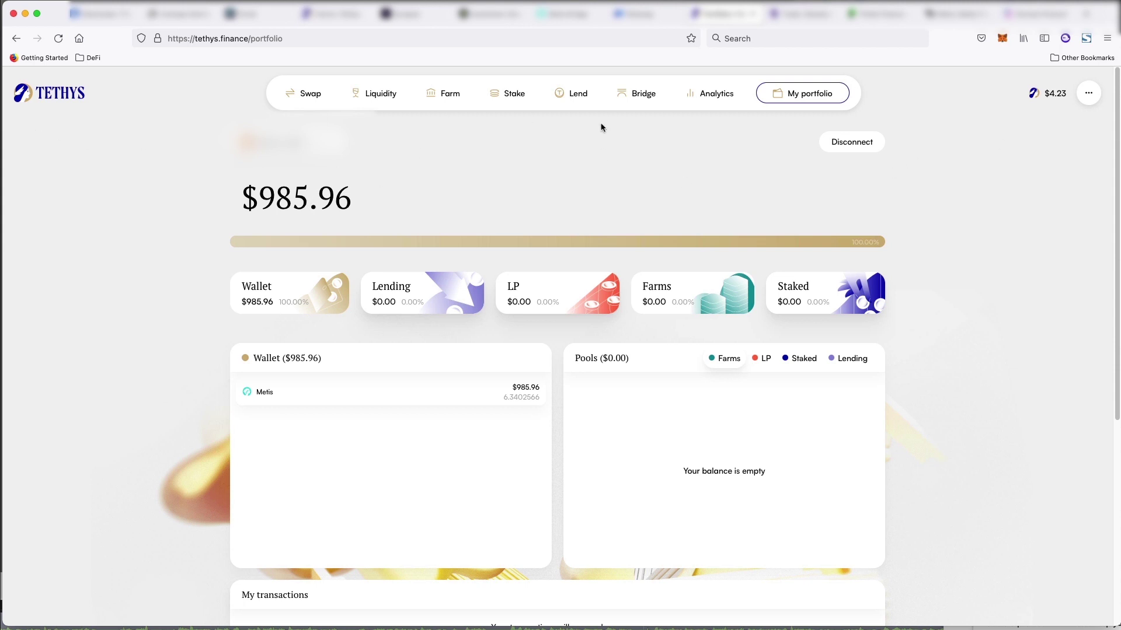
{"action": "scroll", "coordinate": [327, 211], "scroll_direction": "down", "scroll_amount": 1}
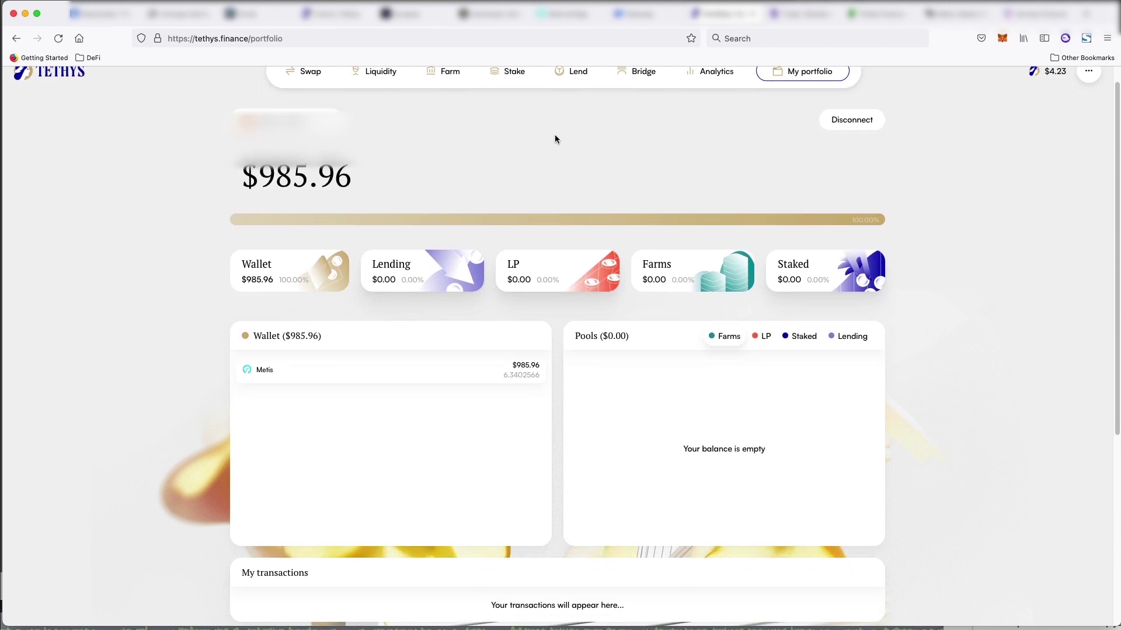
{"action": "scroll", "coordinate": [770, 181], "scroll_direction": "up", "scroll_amount": 1}
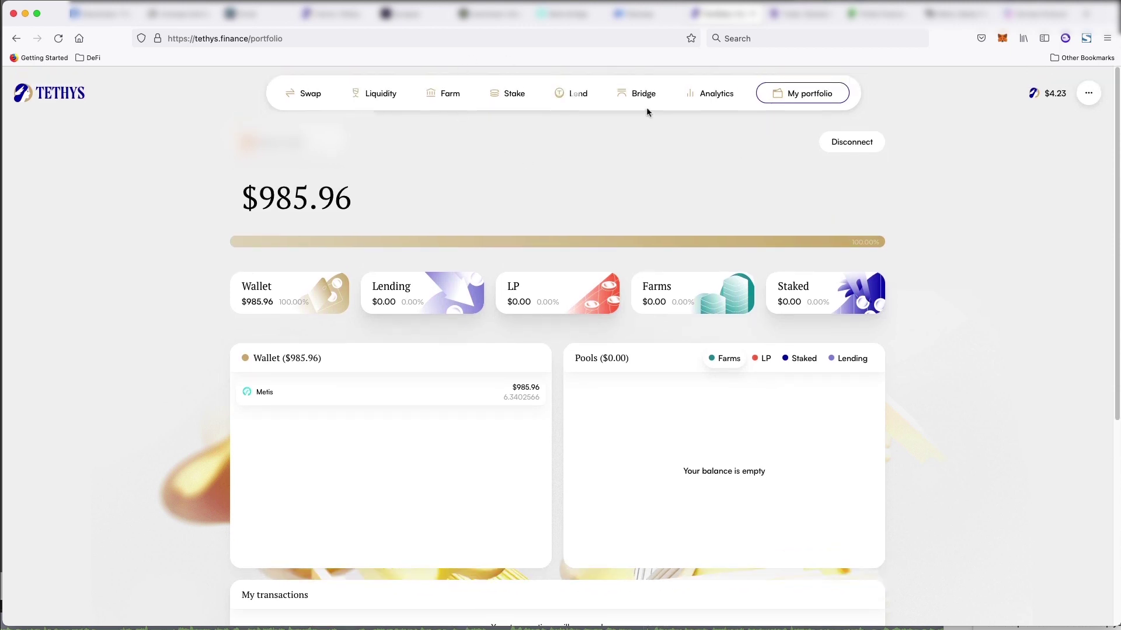
Bring up Tethys's list of bridges supporting Metis Andromeda
{"action": "left_click", "coordinate": [643, 98]}
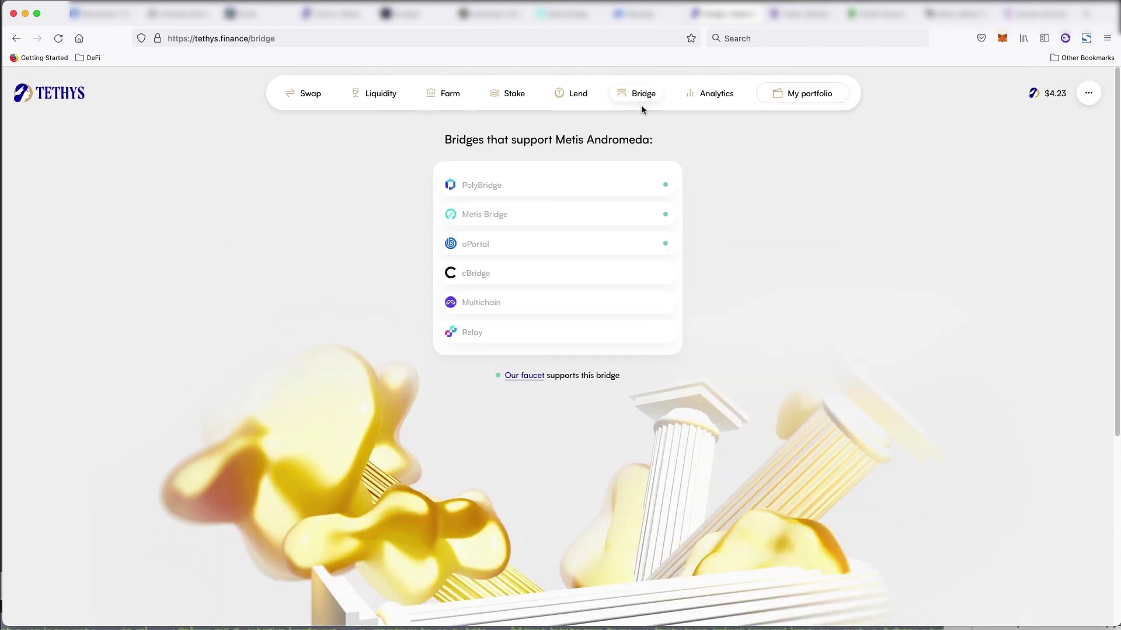
{"action": "scroll", "coordinate": [562, 292], "scroll_direction": "down", "scroll_amount": 1}
{"action": "scroll", "coordinate": [563, 286], "scroll_direction": "up", "scroll_amount": 1}
Open the Tethys Faucet docs and read its five 'How to use it' steps for gas METIS
{"action": "left_click", "coordinate": [524, 381]}
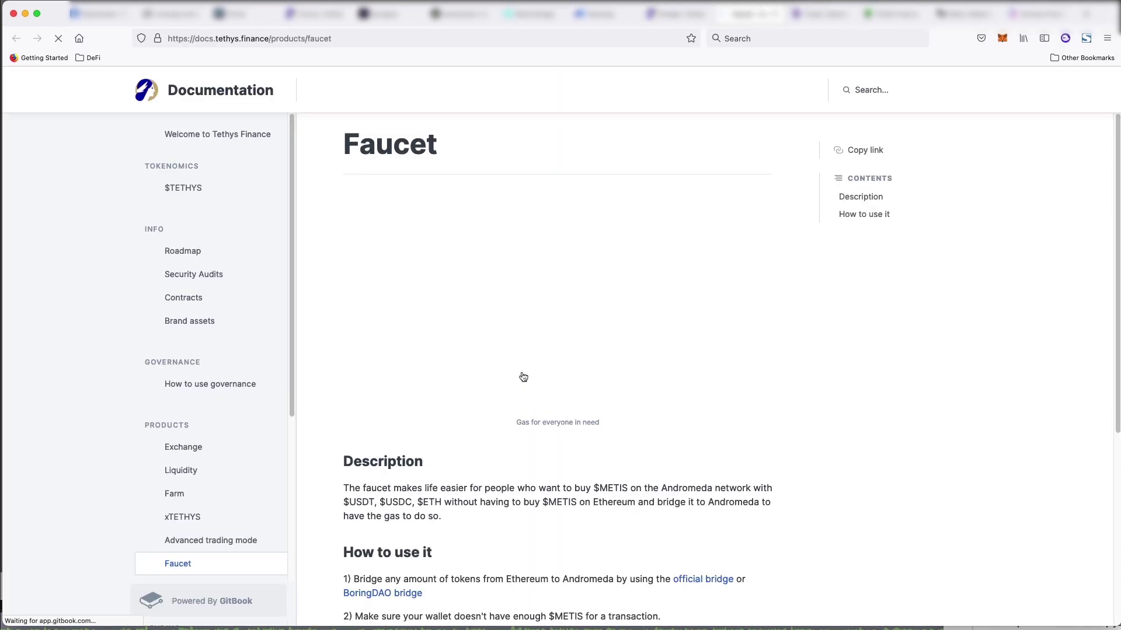
{"action": "scroll", "coordinate": [513, 361], "scroll_direction": "down", "scroll_amount": 2}
{"action": "scroll", "coordinate": [515, 362], "scroll_direction": "down", "scroll_amount": 3}
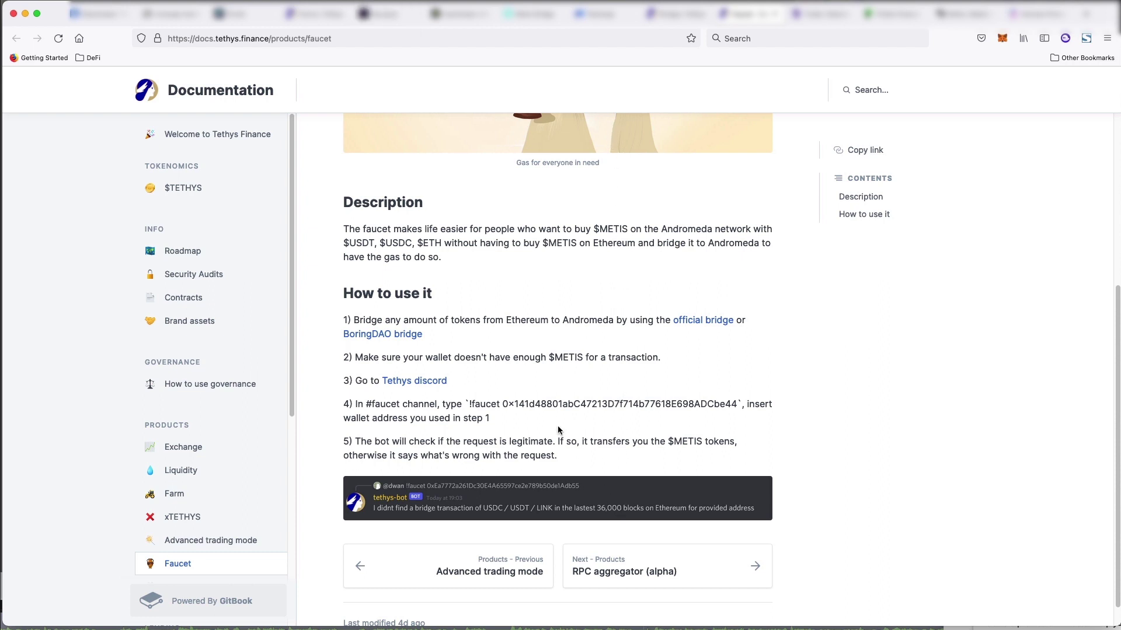
{"action": "scroll", "coordinate": [558, 416], "scroll_direction": "down", "scroll_amount": 1}
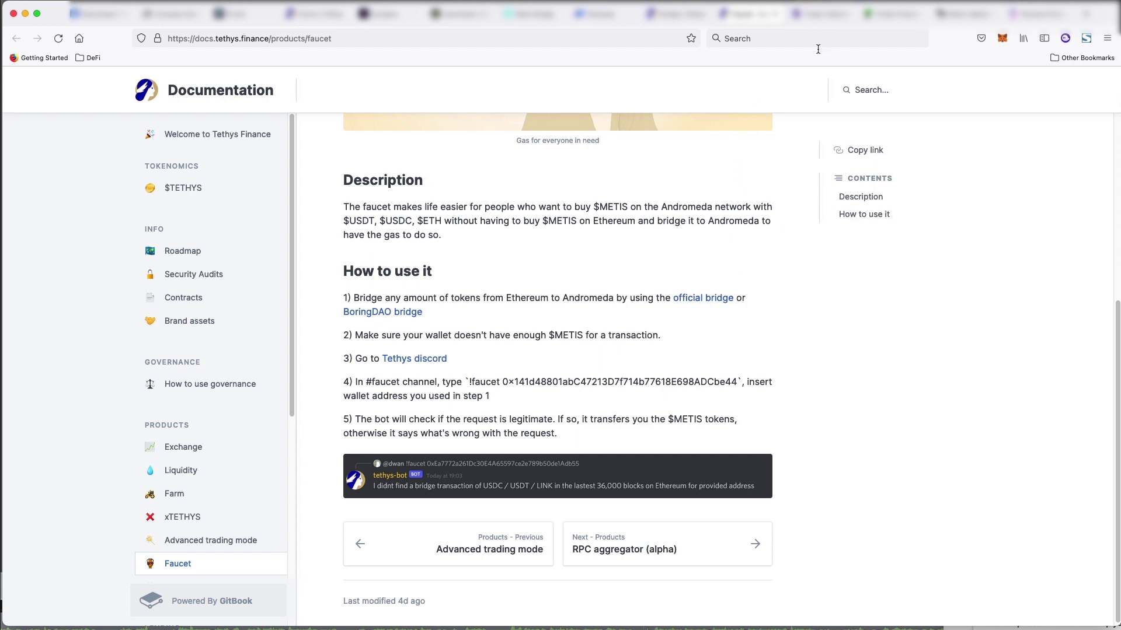
Go through Standard's Trade page, then its Pool positions and the Metis-to-Ethereum Bridge page
{"action": "left_click", "coordinate": [817, 13]}
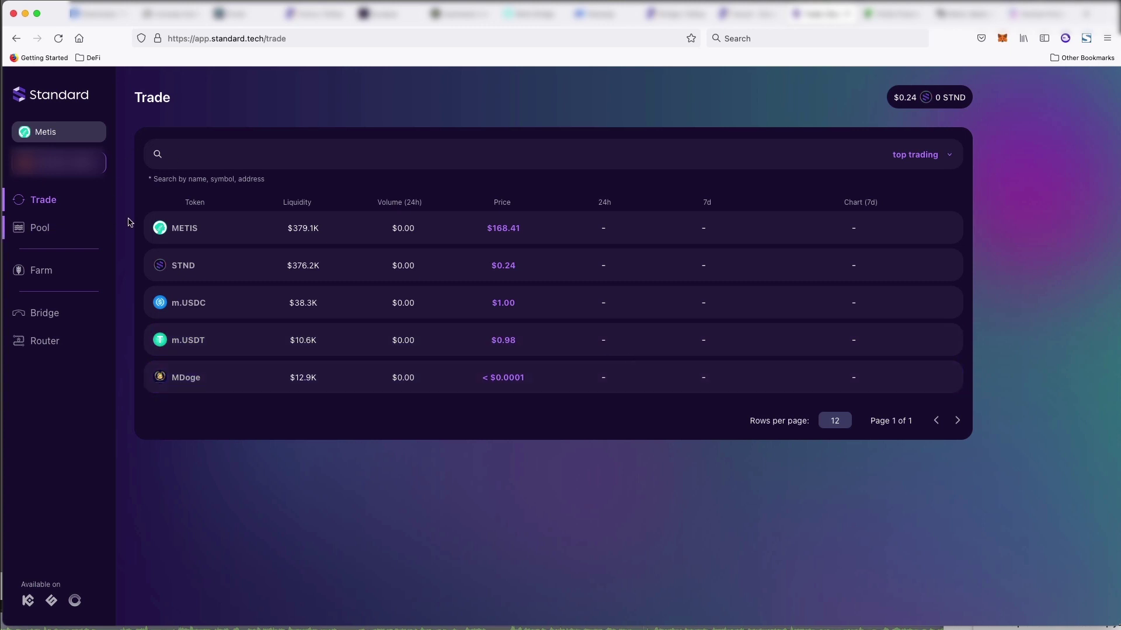
{"action": "left_click", "coordinate": [52, 235]}
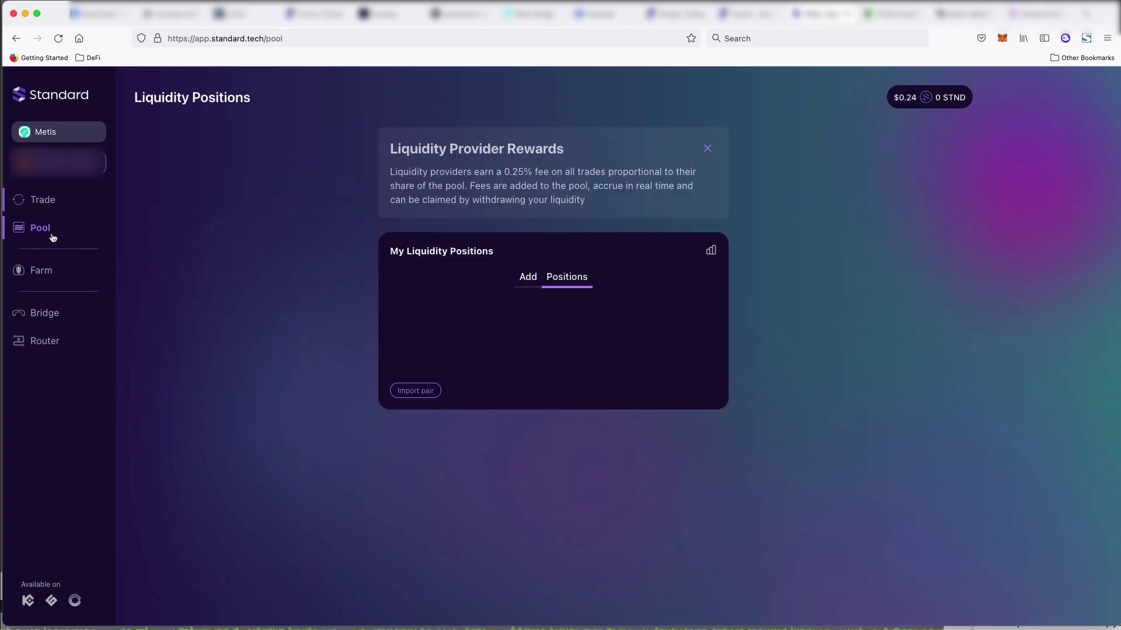
{"action": "left_click", "coordinate": [35, 315]}
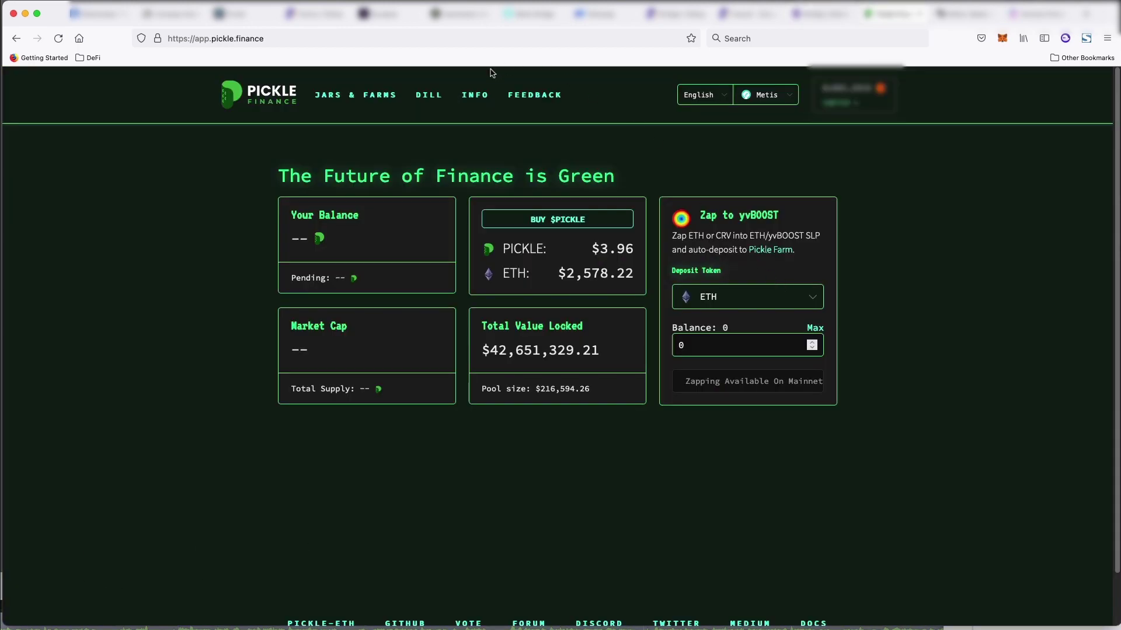
Open Pickle Finance's Metis network dropdown and scroll through the supported networks
{"action": "left_click", "coordinate": [771, 96]}
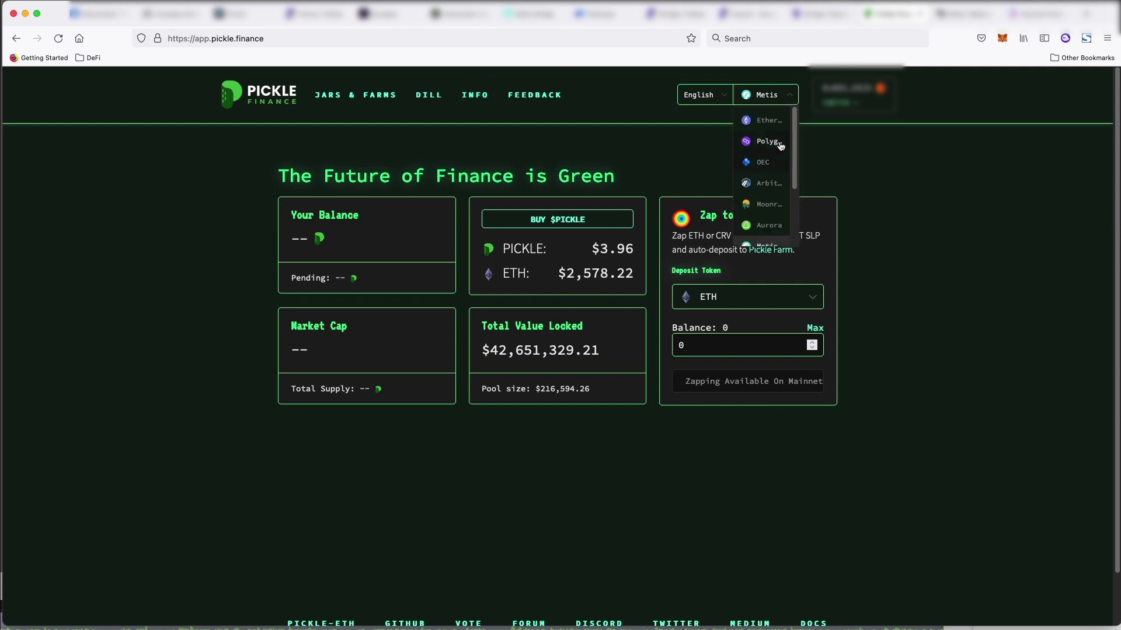
{"action": "scroll", "coordinate": [773, 193], "scroll_direction": "down", "scroll_amount": 2}
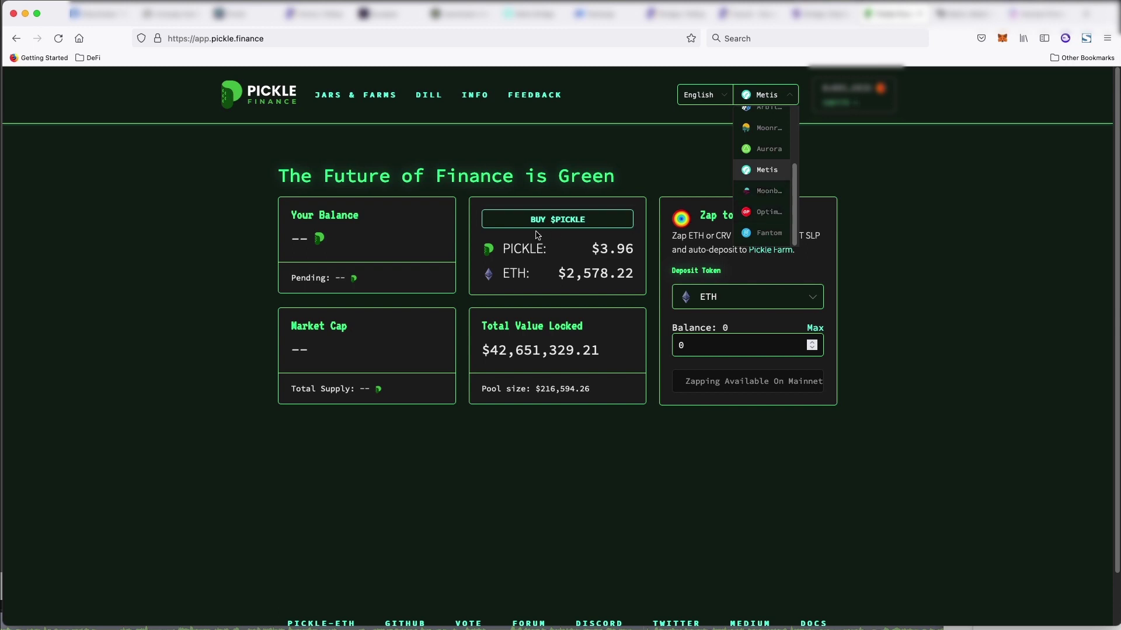
{"action": "scroll", "coordinate": [538, 234], "scroll_direction": "down", "scroll_amount": 1}
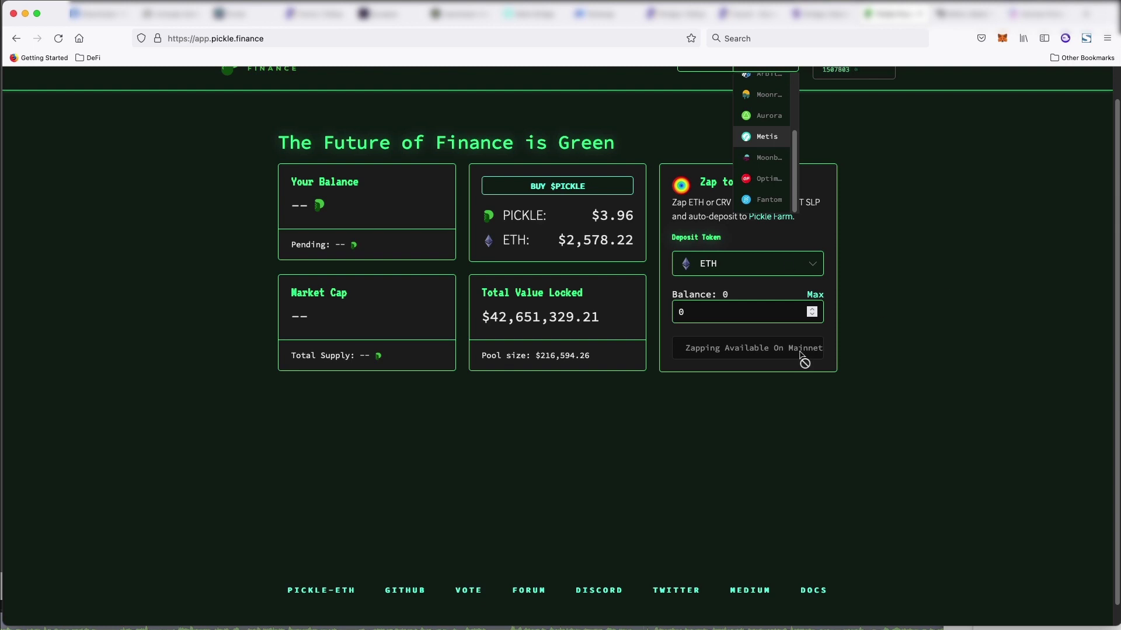
{"action": "scroll", "coordinate": [803, 360], "scroll_direction": "down", "scroll_amount": 1}
Switch to Beefy's 20 Metis vaults and inspect TETHYS-METIS LP's APR and daily yield breakdowns
{"action": "key", "text": "ctrl+Tab"}
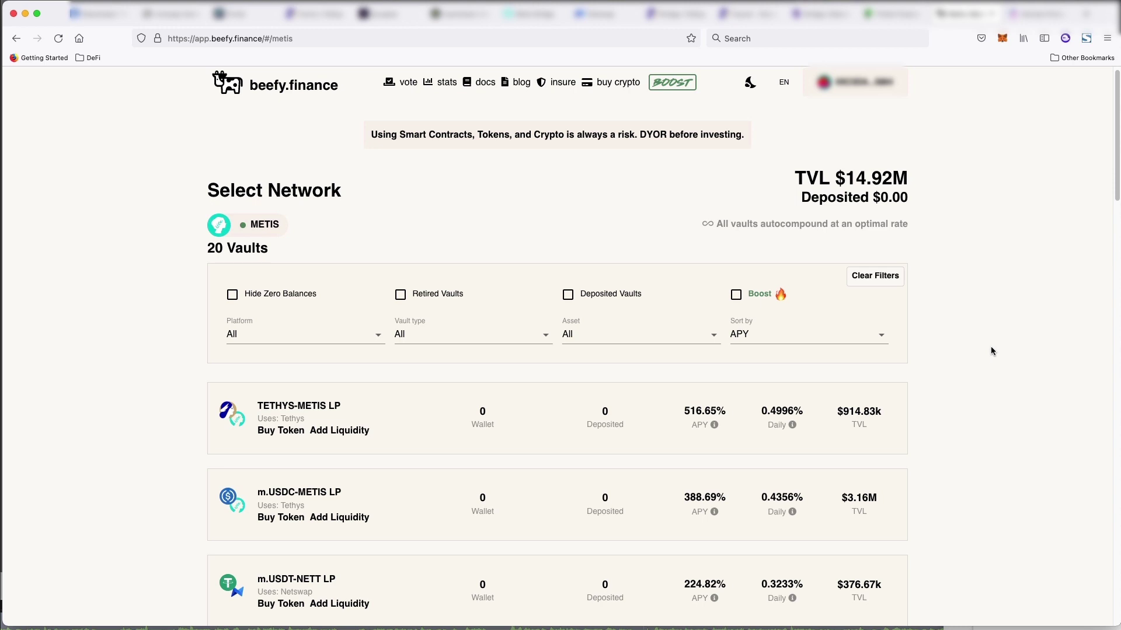
{"action": "scroll", "coordinate": [400, 412], "scroll_direction": "down", "scroll_amount": 1}
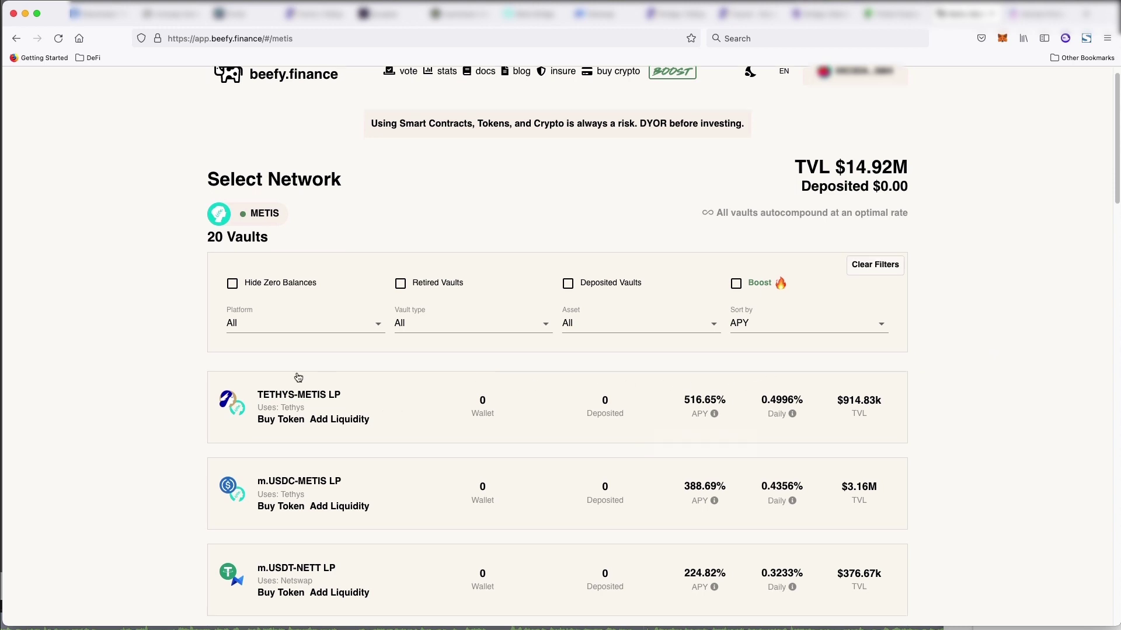
{"action": "mouse_move", "coordinate": [714, 415]}
{"action": "scroll", "coordinate": [714, 405], "scroll_direction": "down", "scroll_amount": 1}
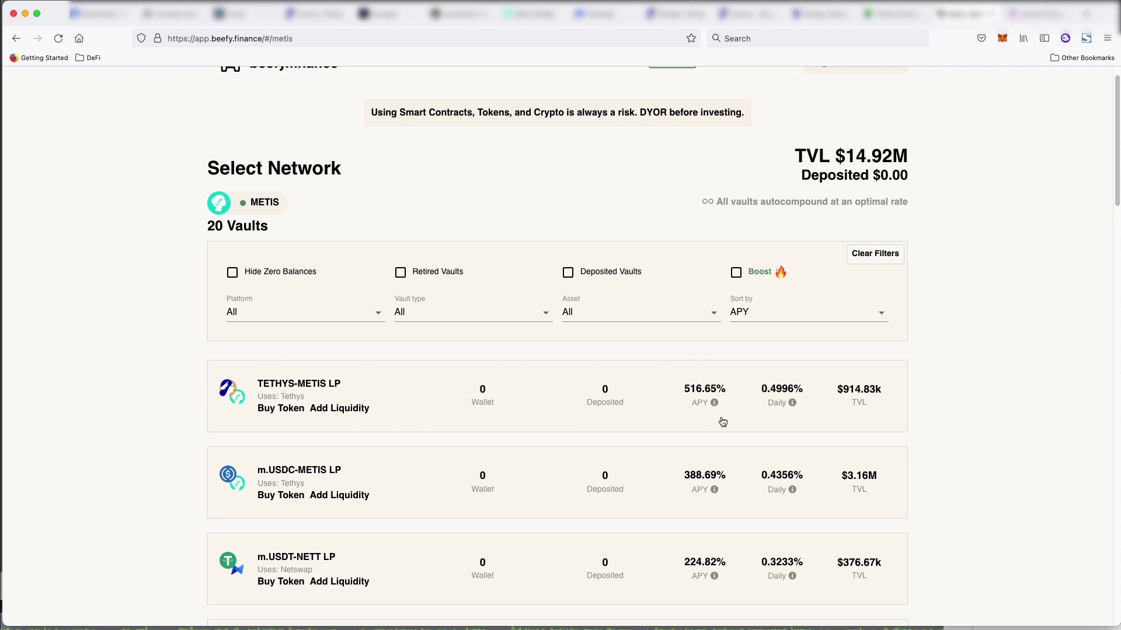
{"action": "mouse_move", "coordinate": [790, 400]}
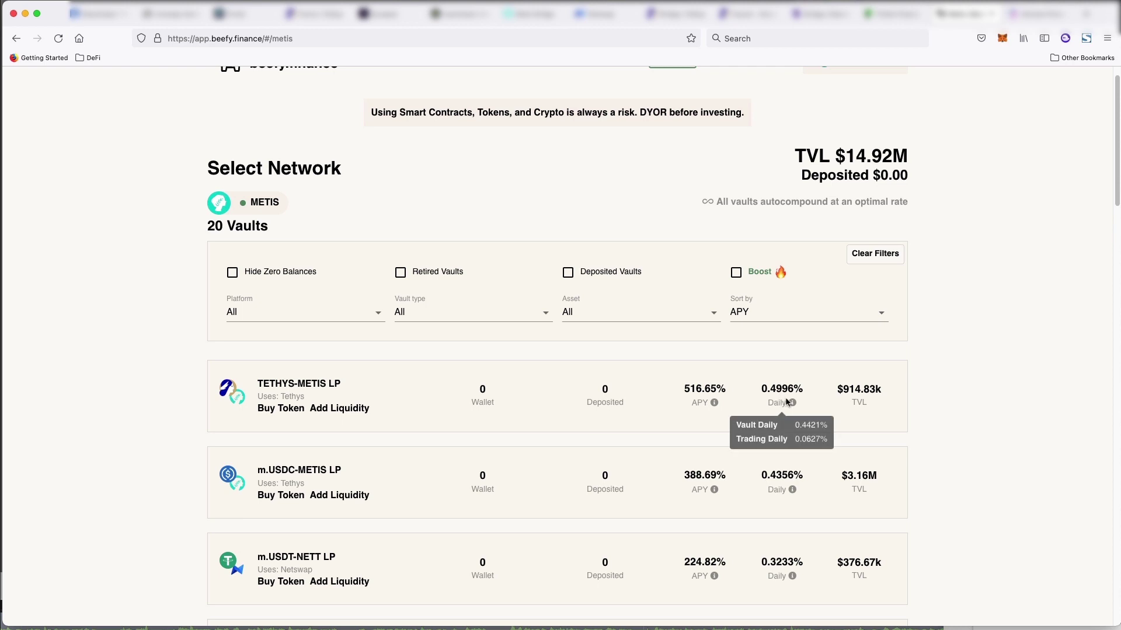
{"action": "scroll", "coordinate": [725, 383], "scroll_direction": "down", "scroll_amount": 4}
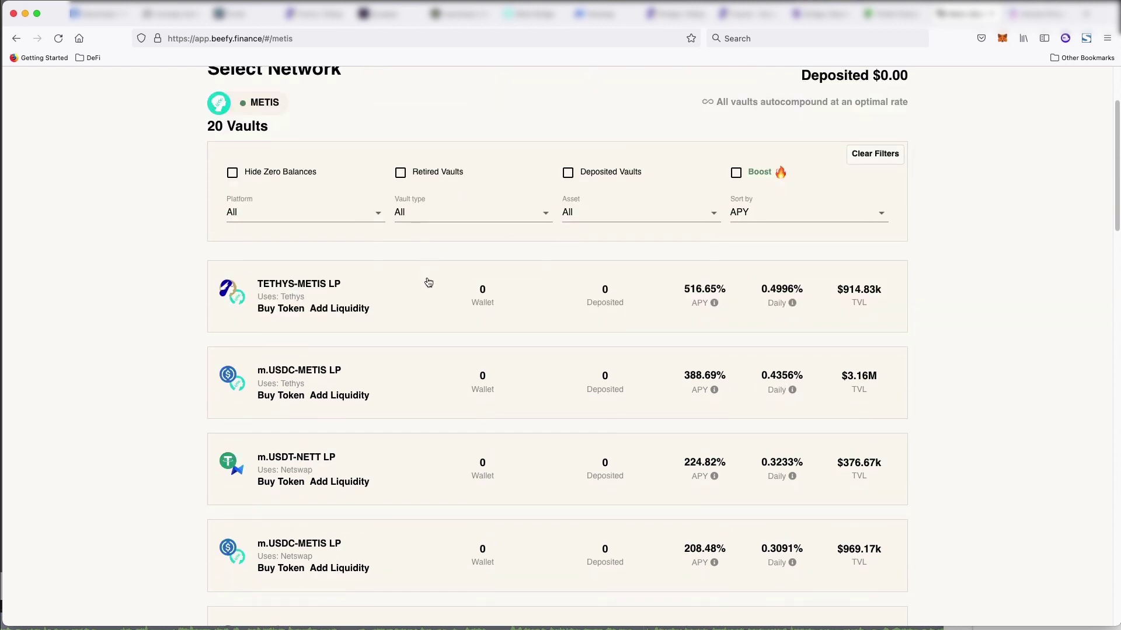
{"action": "scroll", "coordinate": [456, 306], "scroll_direction": "down", "scroll_amount": 1}
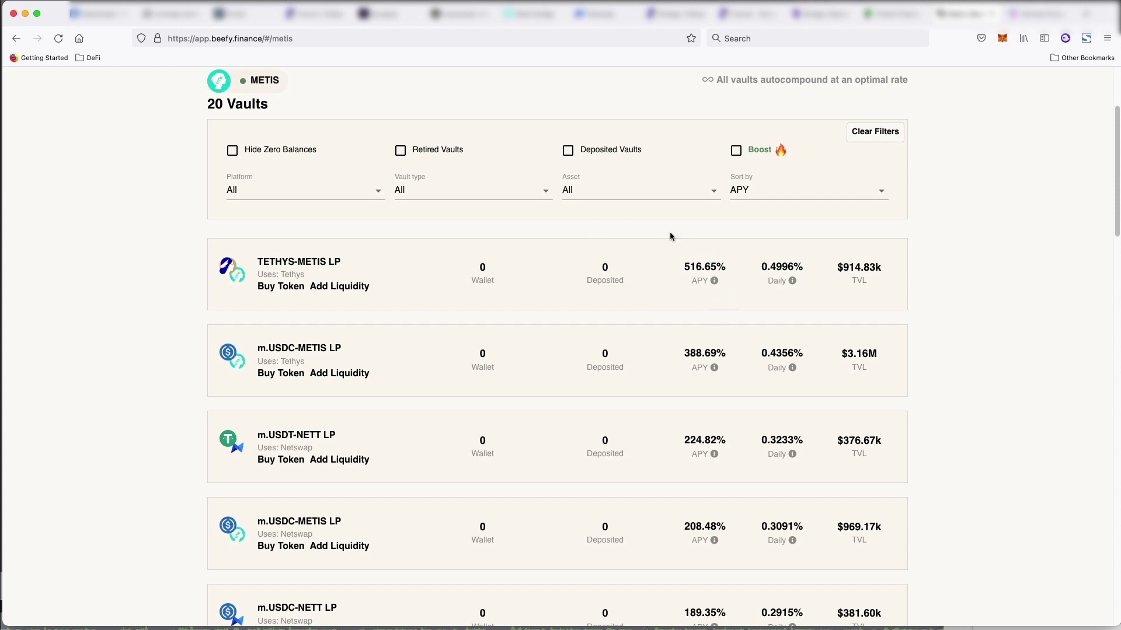
{"action": "mouse_move", "coordinate": [711, 261]}
{"action": "scroll", "coordinate": [696, 264], "scroll_direction": "up", "scroll_amount": 1}
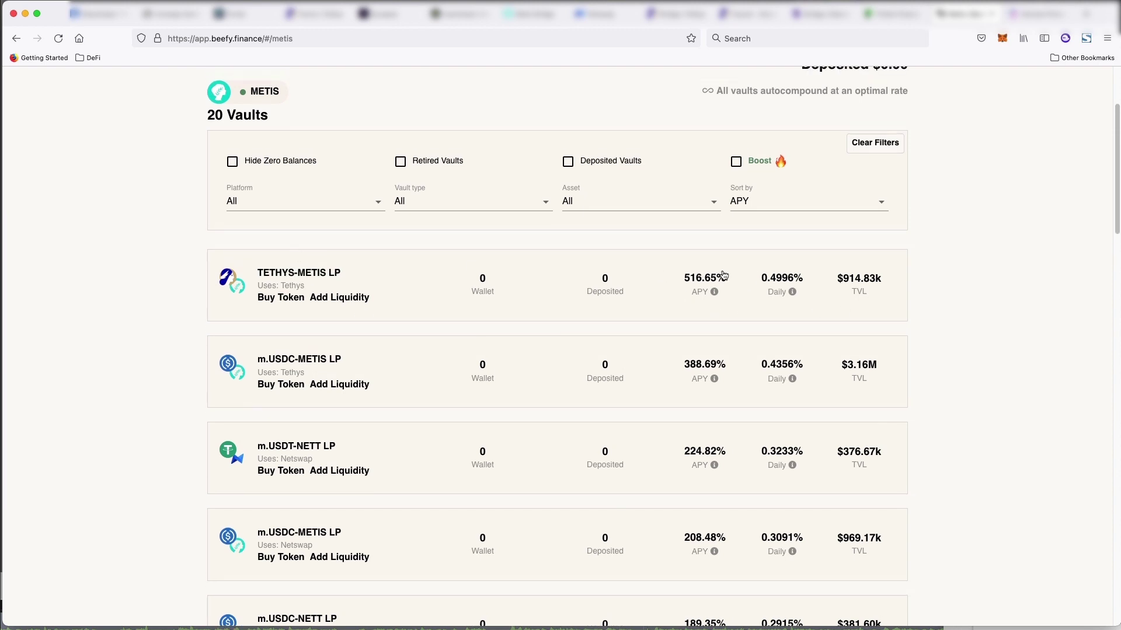
{"action": "mouse_move", "coordinate": [706, 285]}
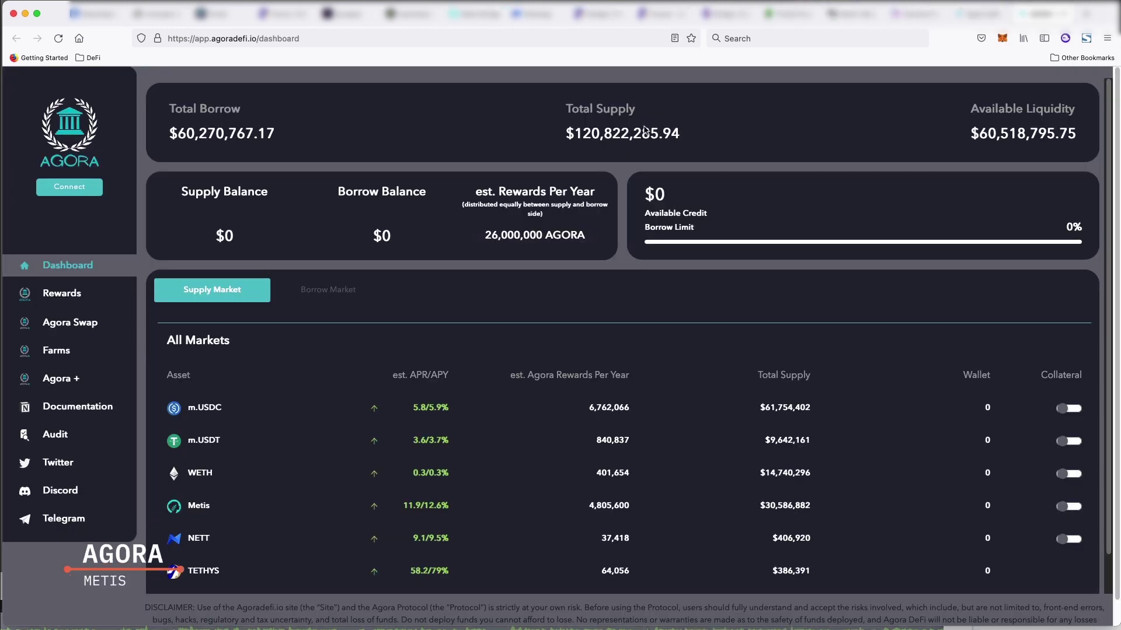
Connect a MetaMask wallet to Agora
{"action": "left_click", "coordinate": [89, 190]}
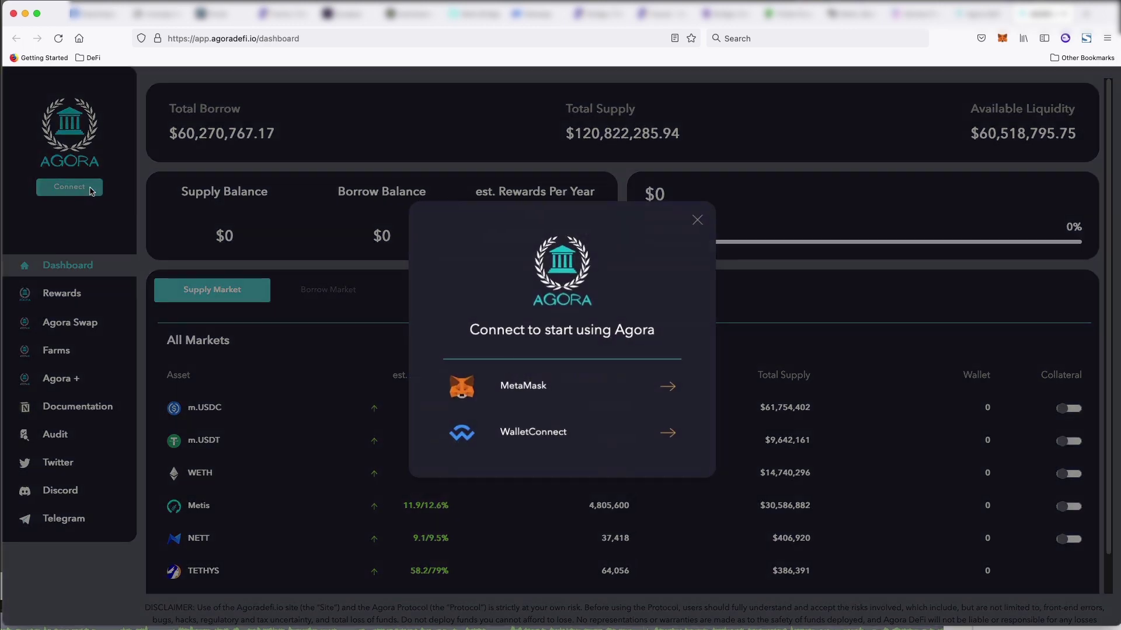
{"action": "left_click", "coordinate": [576, 386]}
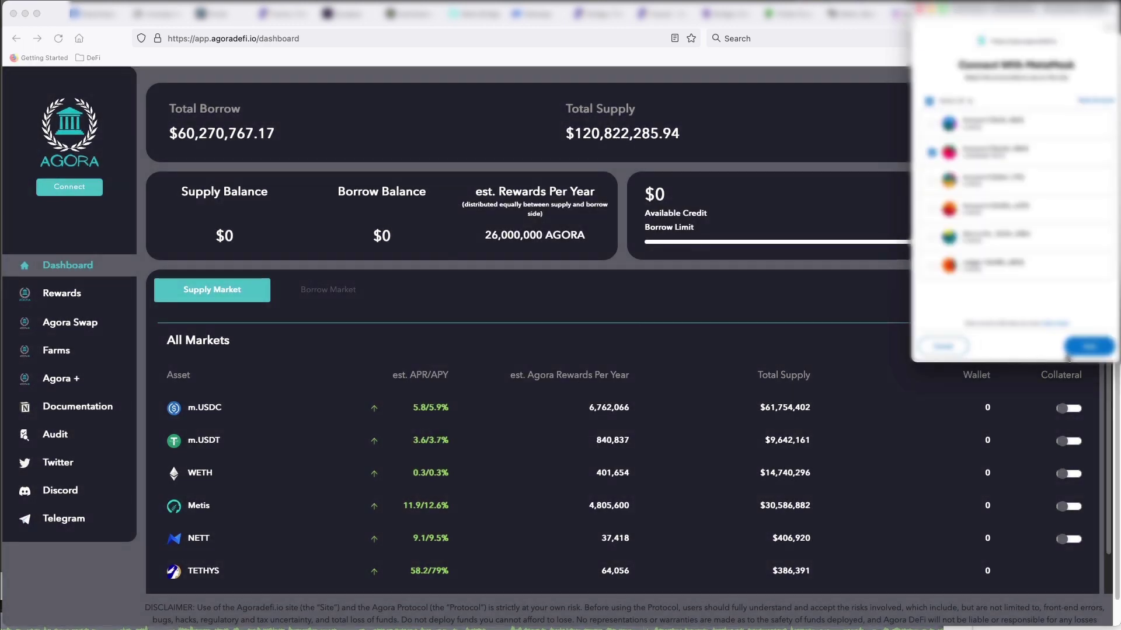
{"action": "left_click", "coordinate": [1088, 347]}
{"action": "left_click", "coordinate": [1088, 346]}
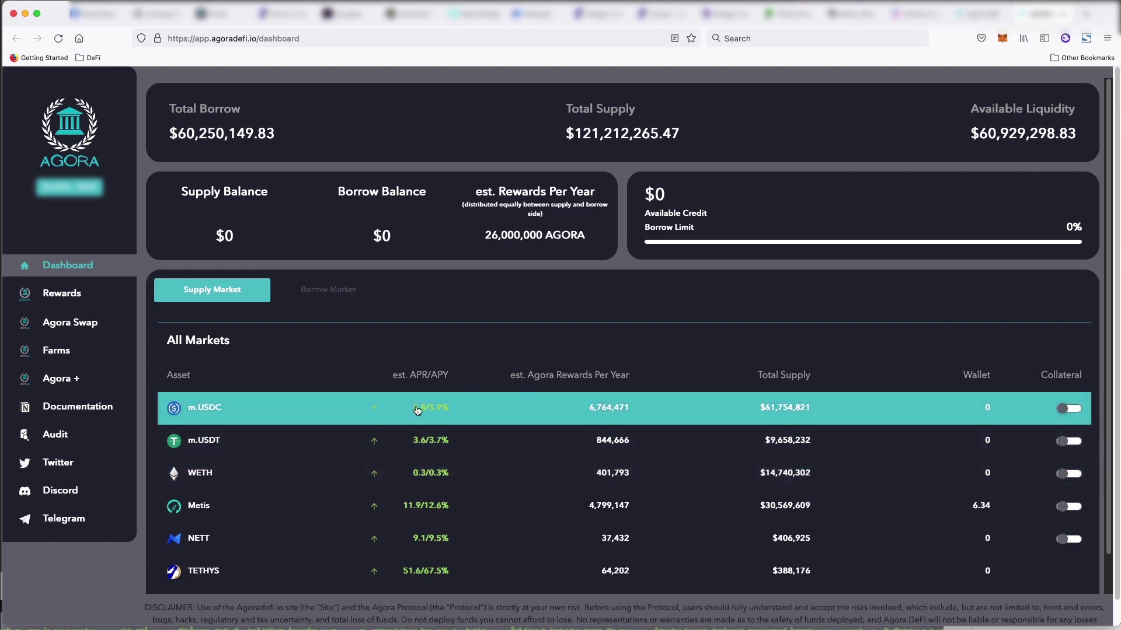
Scroll the Supply Market: m.USDC 5.8/5.9%, Metis 11.9/12.6%, TETHYS 51.6/67.5% APR/APY
{"action": "scroll", "coordinate": [367, 443], "scroll_direction": "down", "scroll_amount": 2}
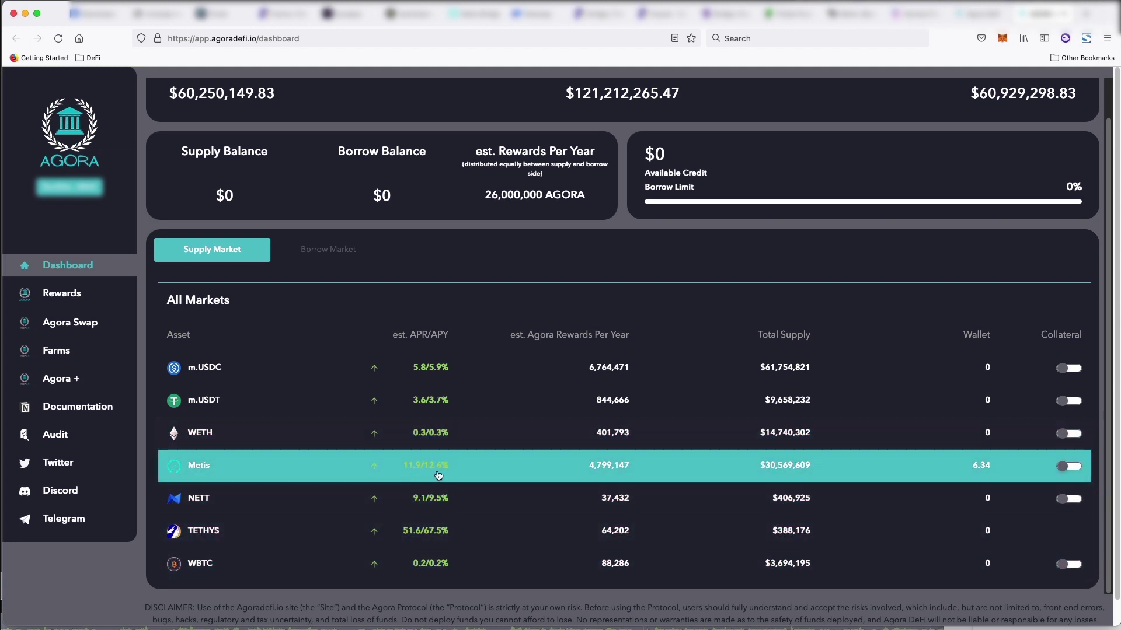
{"action": "scroll", "coordinate": [665, 508], "scroll_direction": "up", "scroll_amount": 2}
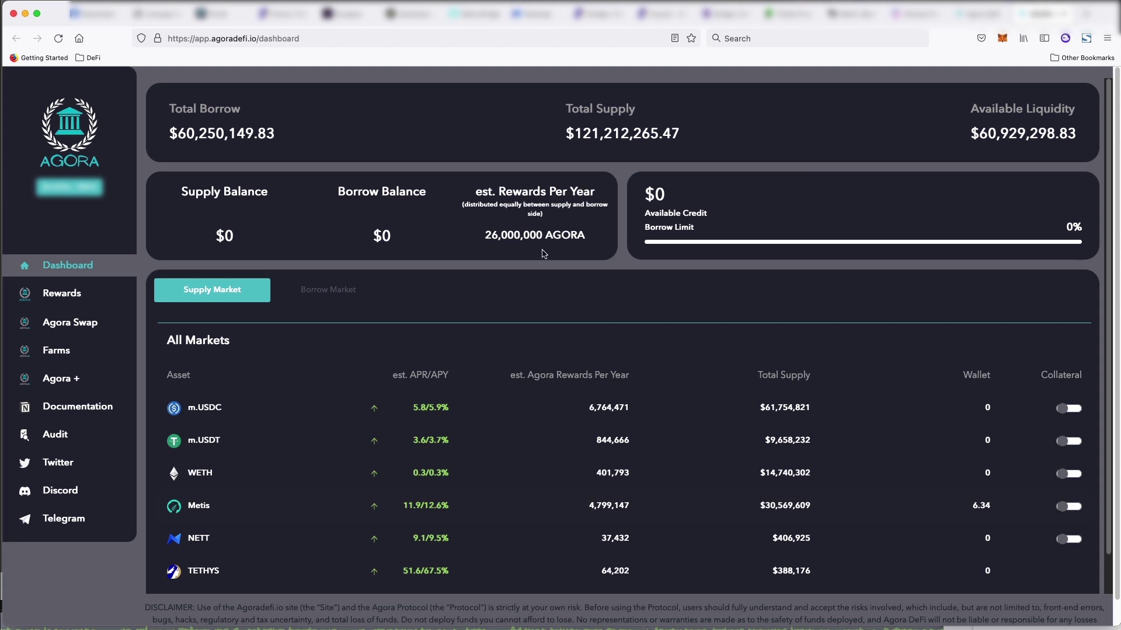
{"action": "scroll", "coordinate": [513, 326], "scroll_direction": "down", "scroll_amount": 2}
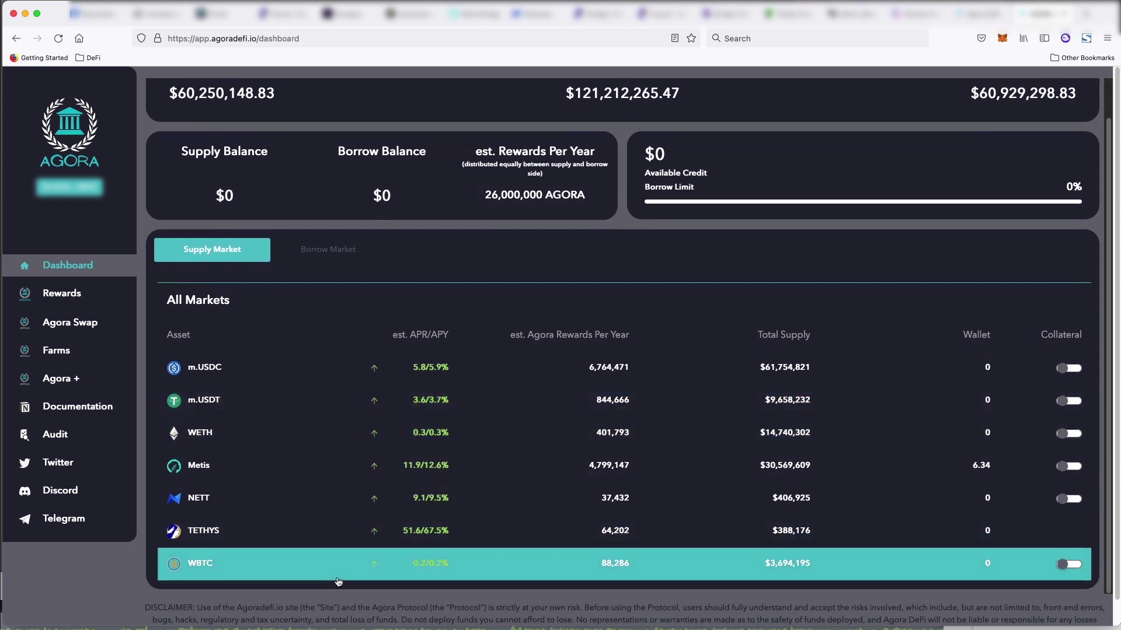
{"action": "scroll", "coordinate": [351, 534], "scroll_direction": "up", "scroll_amount": 2}
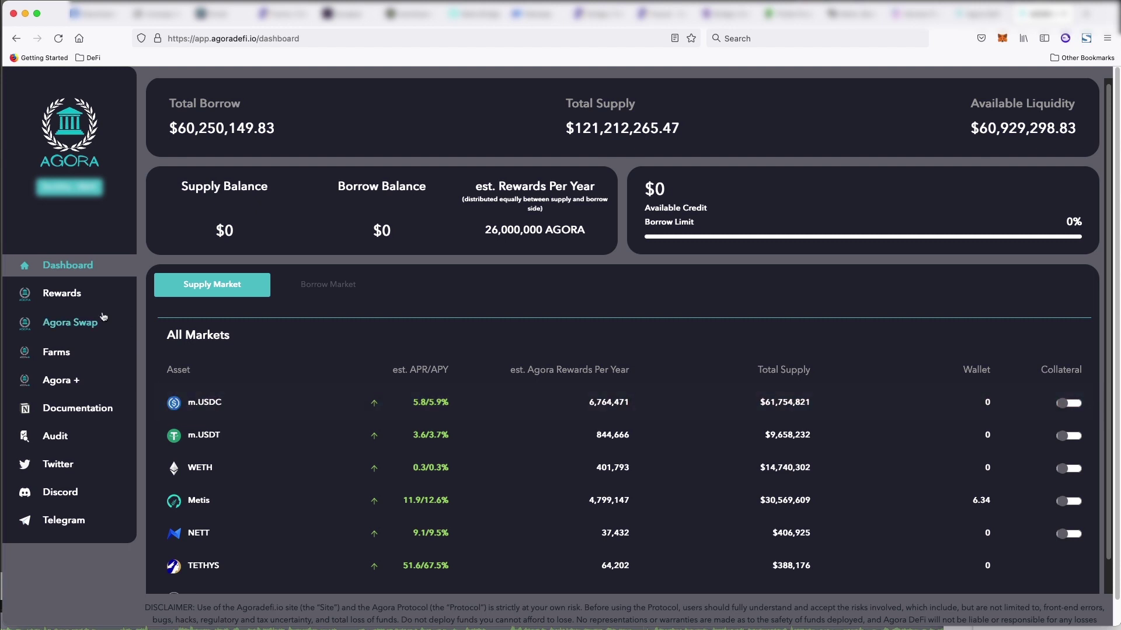
View Agora Rewards, then look at Agora Swap's token picker and close it
{"action": "left_click", "coordinate": [93, 298]}
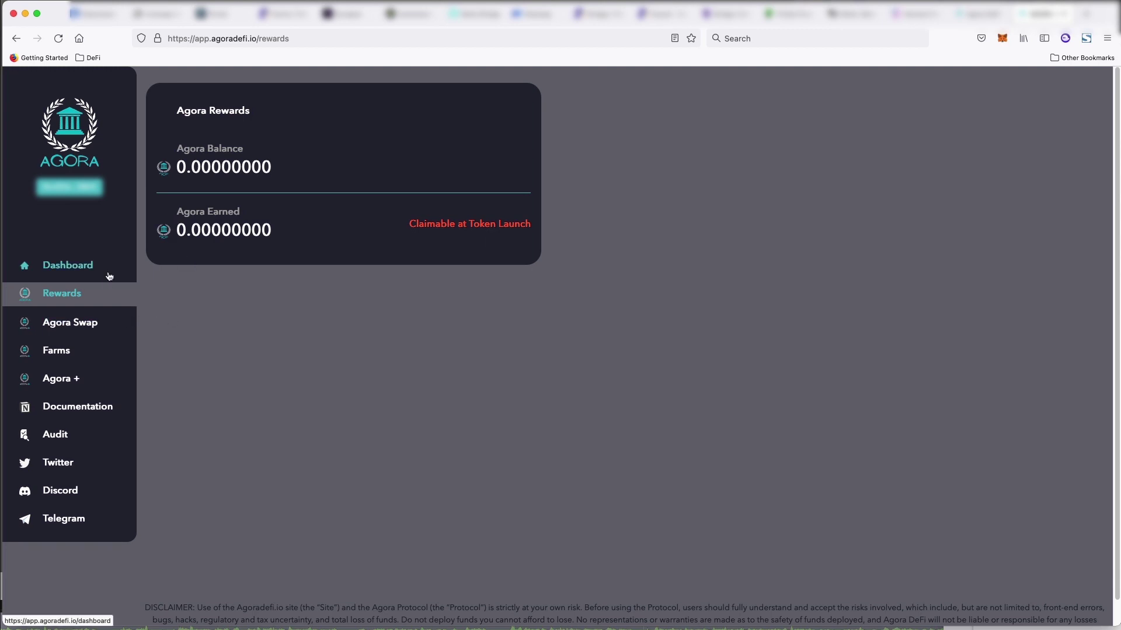
{"action": "left_click", "coordinate": [86, 322]}
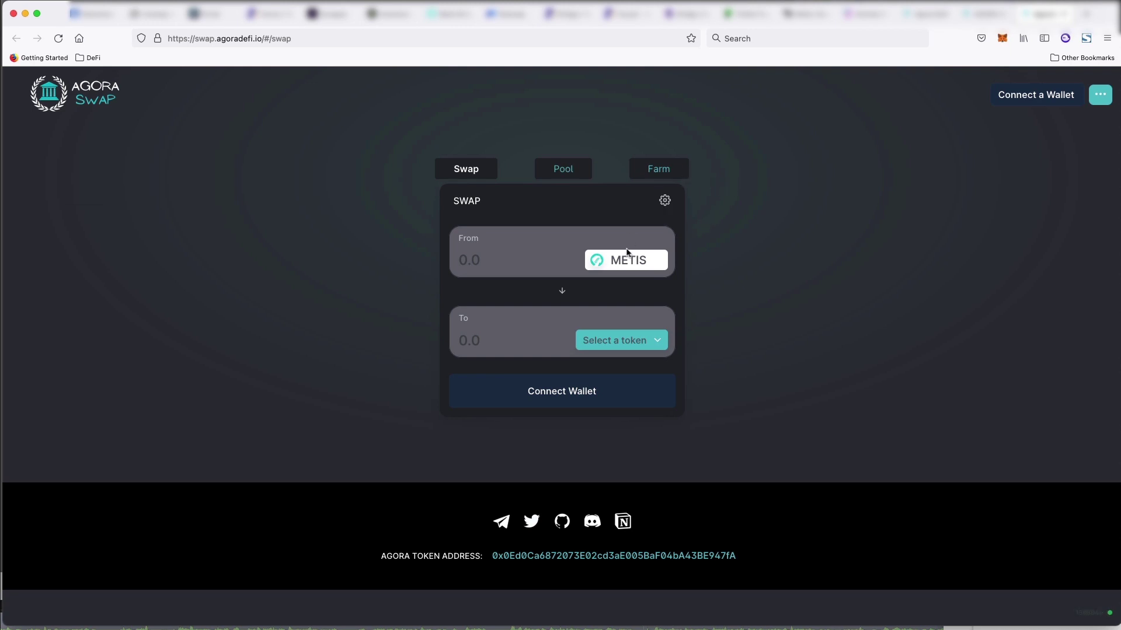
{"action": "left_click", "coordinate": [636, 344]}
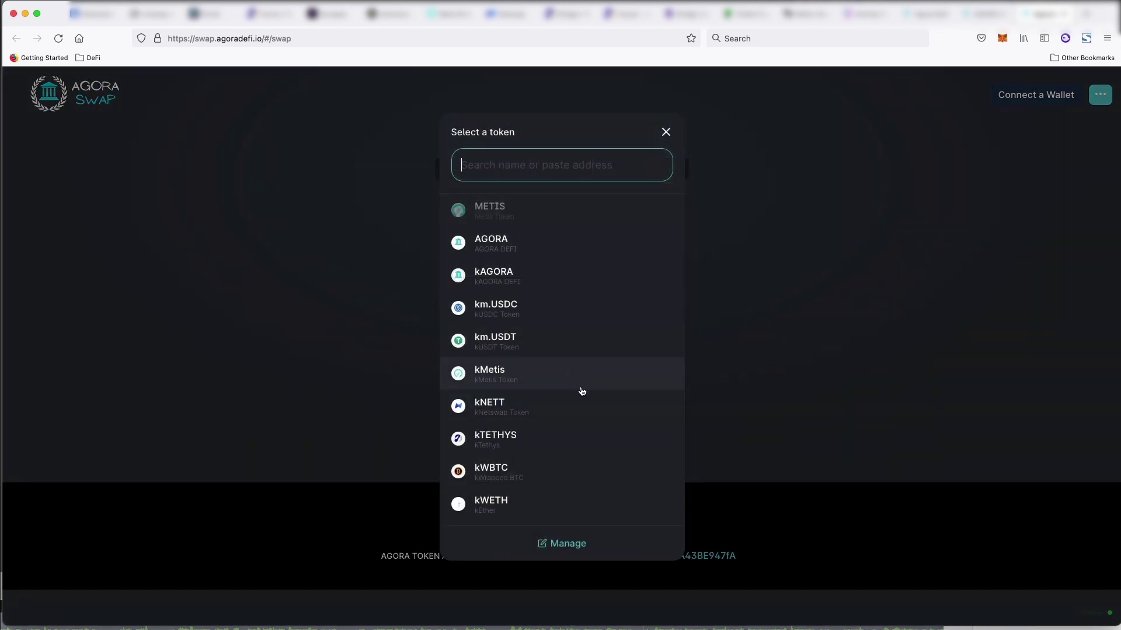
{"action": "key", "text": "Escape"}
Cycle through the Agora tabs, glancing at the Agora+ dashboard, and return to Rewards
{"action": "key", "text": "super+w"}
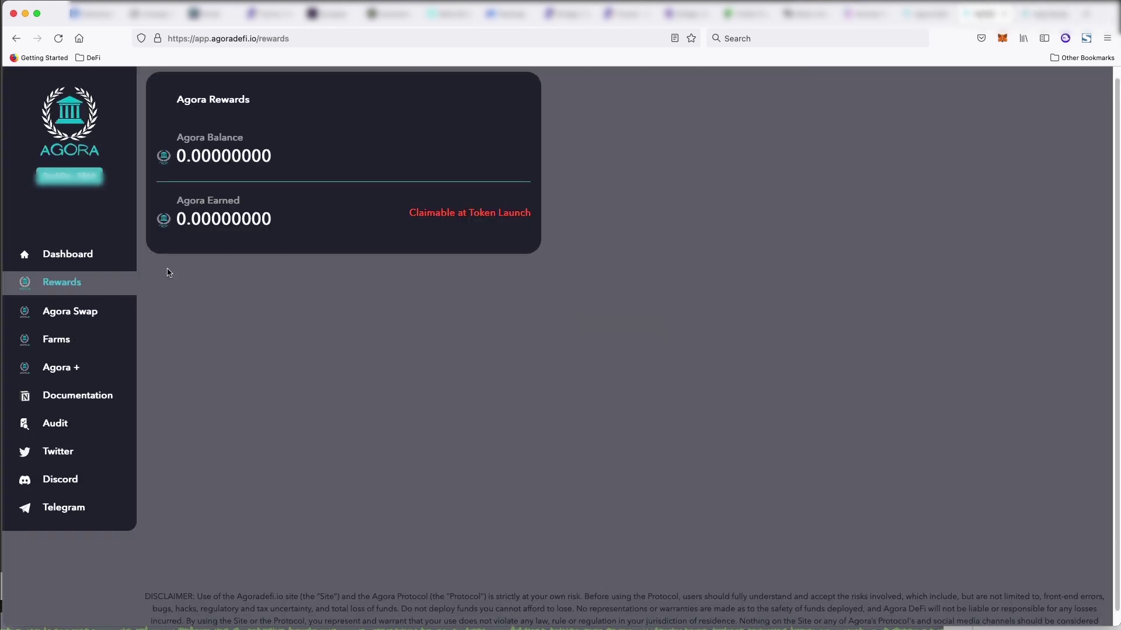
{"action": "key", "text": "ctrl+Tab"}
{"action": "scroll", "coordinate": [792, 147], "scroll_direction": "down", "scroll_amount": 5}
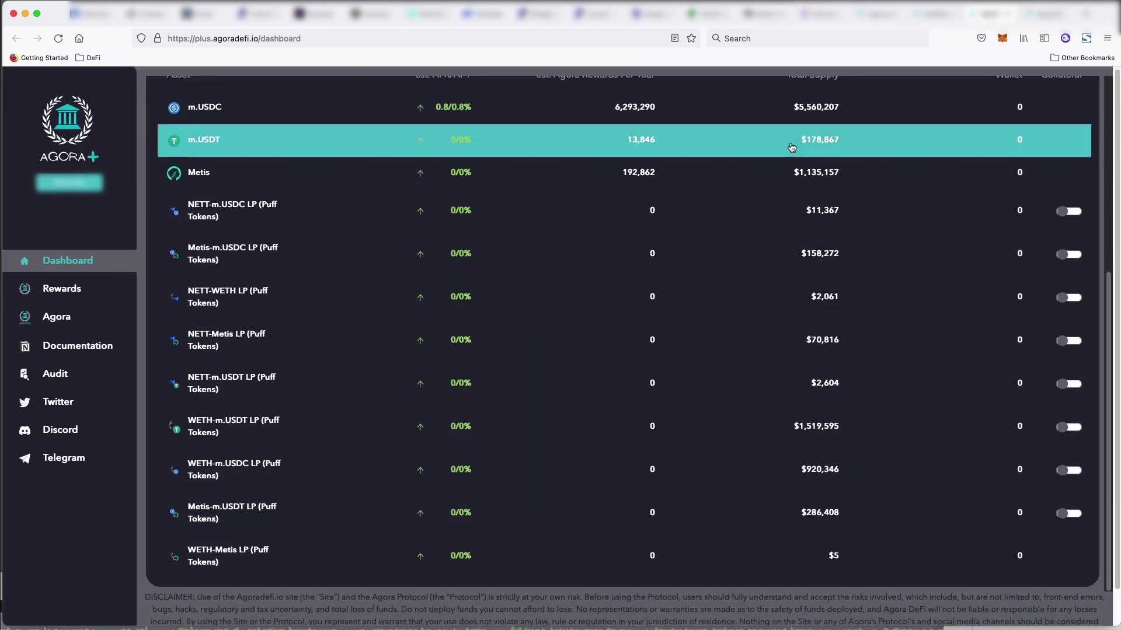
{"action": "scroll", "coordinate": [116, 286], "scroll_direction": "up", "scroll_amount": 1}
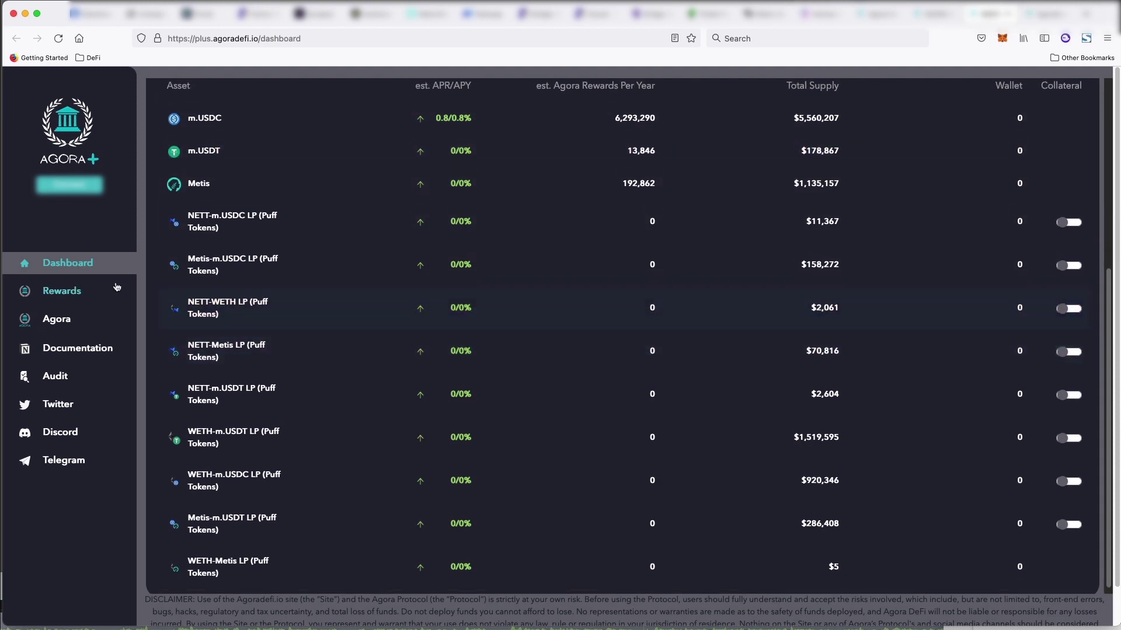
{"action": "key", "text": "ctrl+shift+Tab"}
{"action": "key", "text": "ctrl+shift+Tab"}
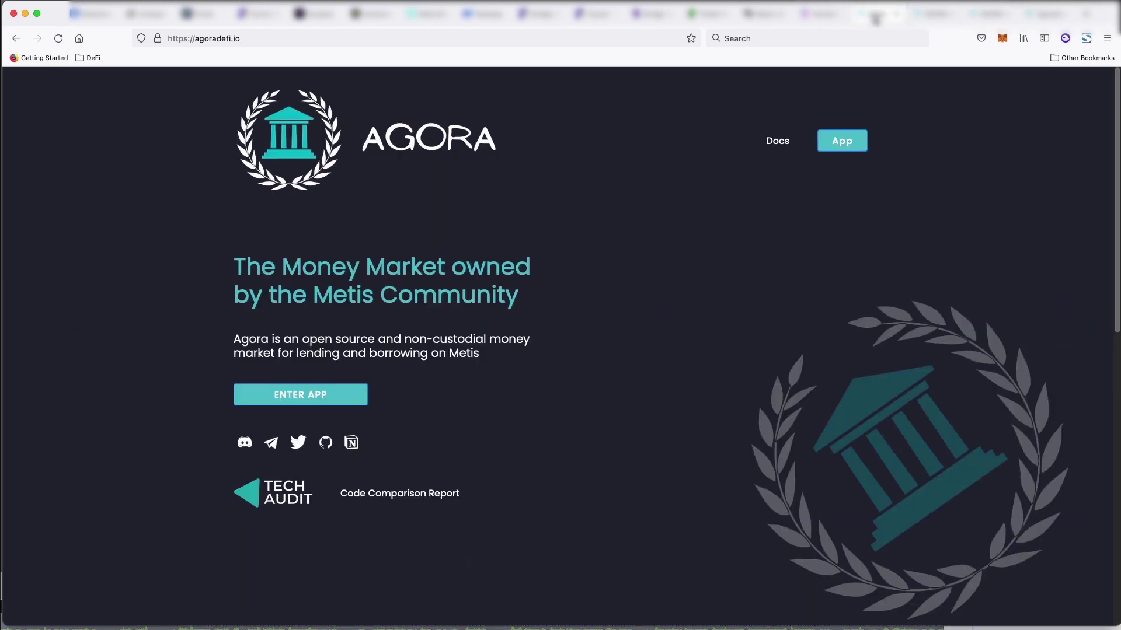
{"action": "key", "text": "ctrl+Tab"}
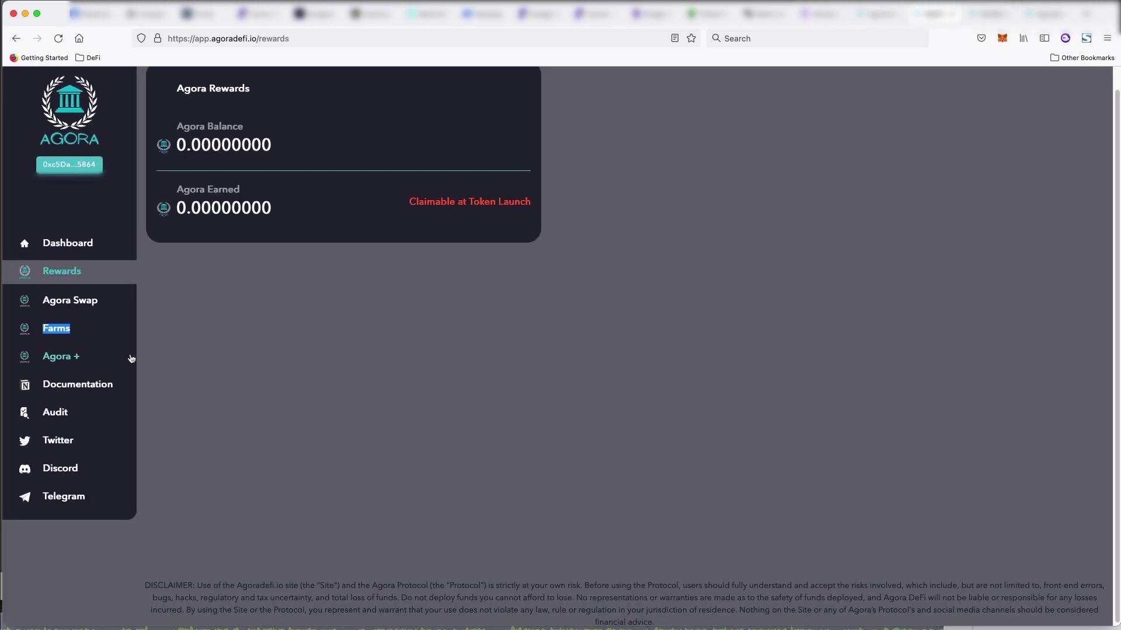
{"action": "left_click", "coordinate": [69, 328]}
{"action": "scroll", "coordinate": [265, 288], "scroll_direction": "up", "scroll_amount": 1}
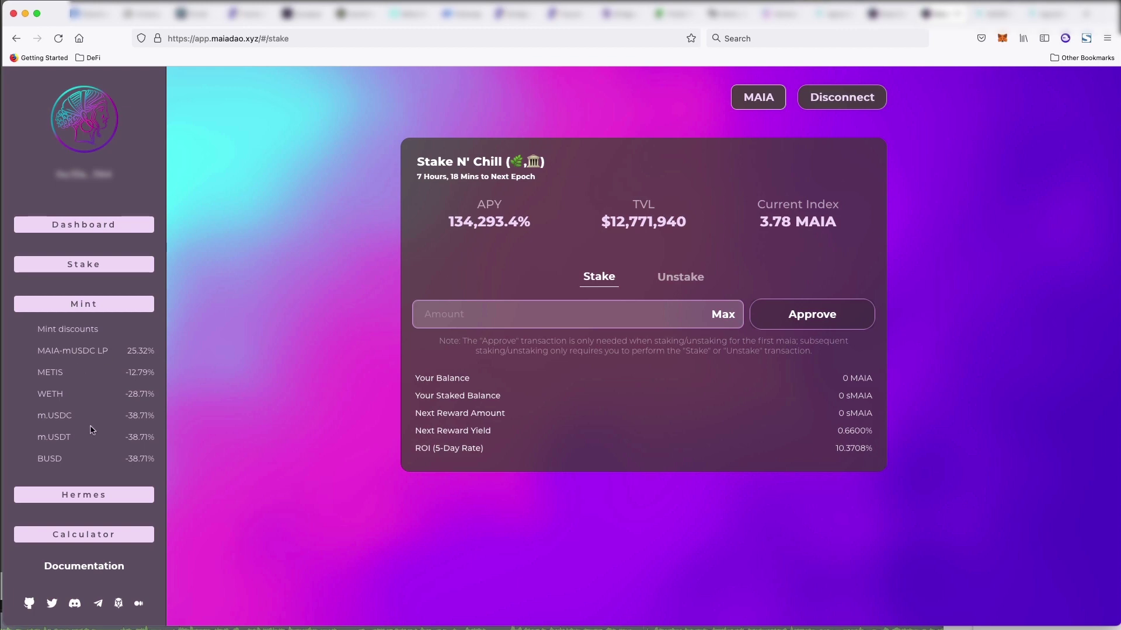
Move from Stake N' Chill to the Maia DAO dashboard showing MAIA at $367.69
{"action": "left_click", "coordinate": [82, 227]}
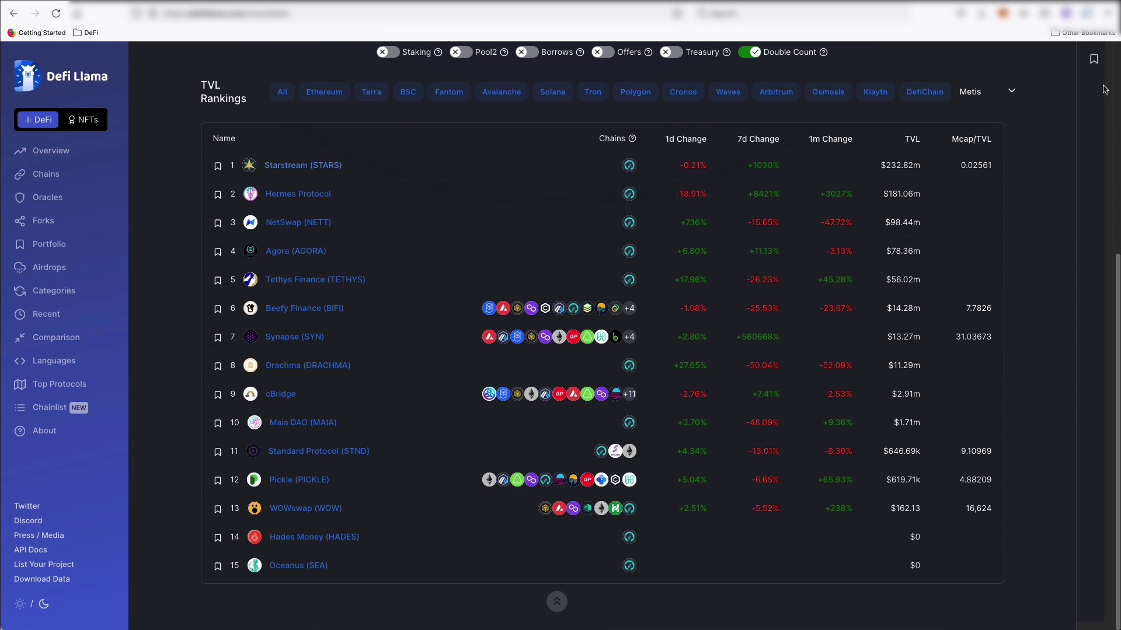
{"action": "scroll", "coordinate": [982, 155], "scroll_direction": "up", "scroll_amount": 1}
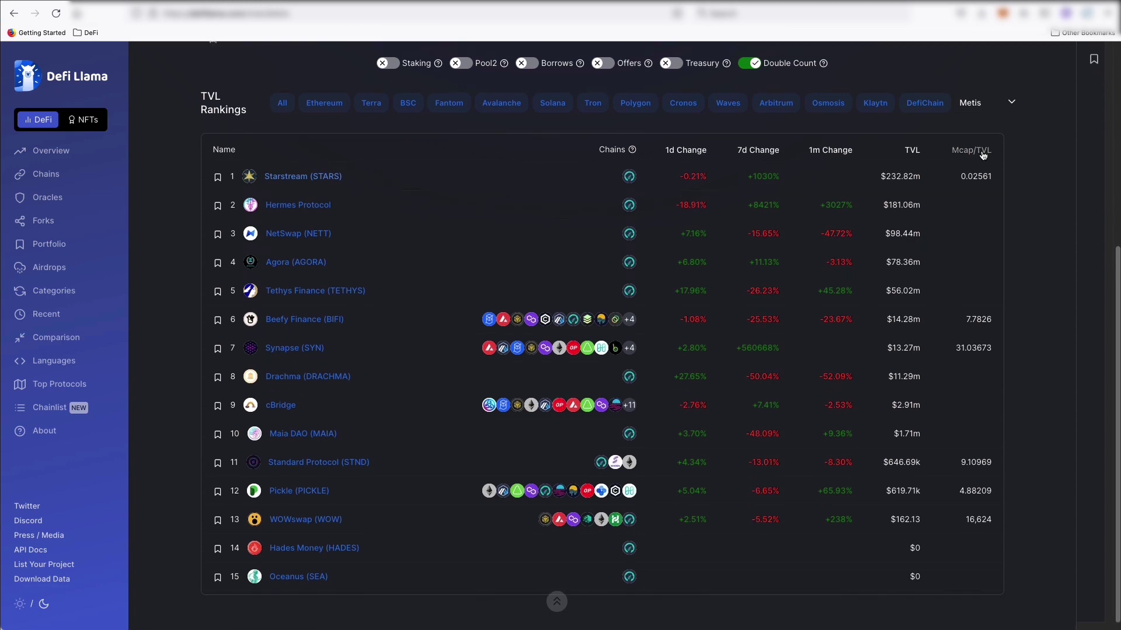
{"action": "scroll", "coordinate": [982, 155], "scroll_direction": "up", "scroll_amount": 4}
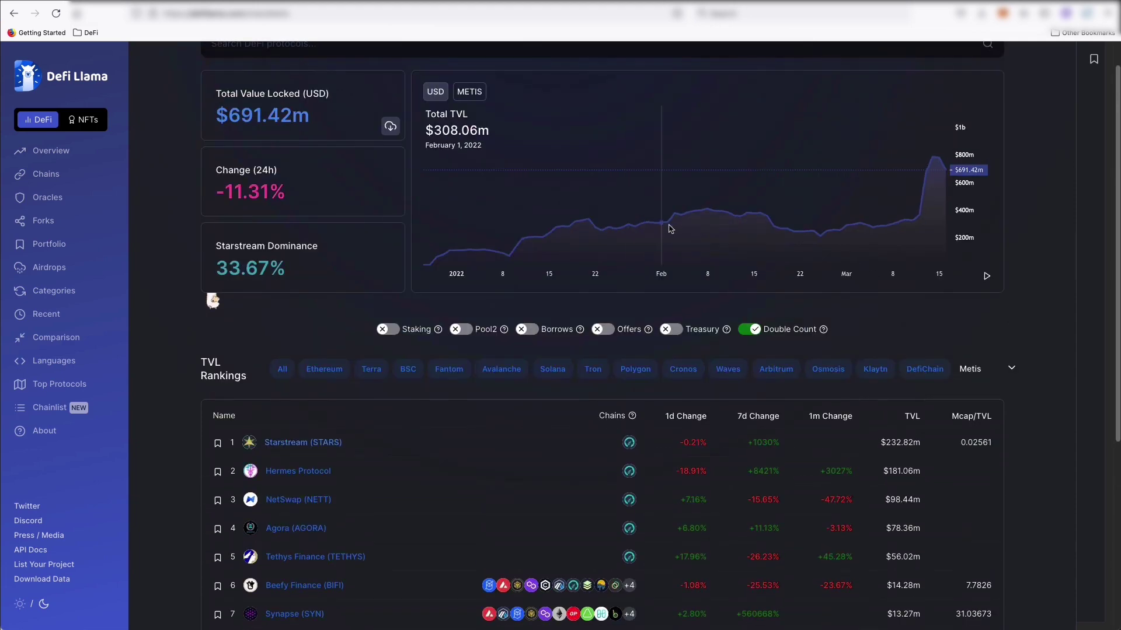
{"action": "scroll", "coordinate": [397, 139], "scroll_direction": "down", "scroll_amount": 5}
{"action": "scroll", "coordinate": [397, 139], "scroll_direction": "up", "scroll_amount": 1}
{"action": "scroll", "coordinate": [397, 138], "scroll_direction": "down", "scroll_amount": 1}
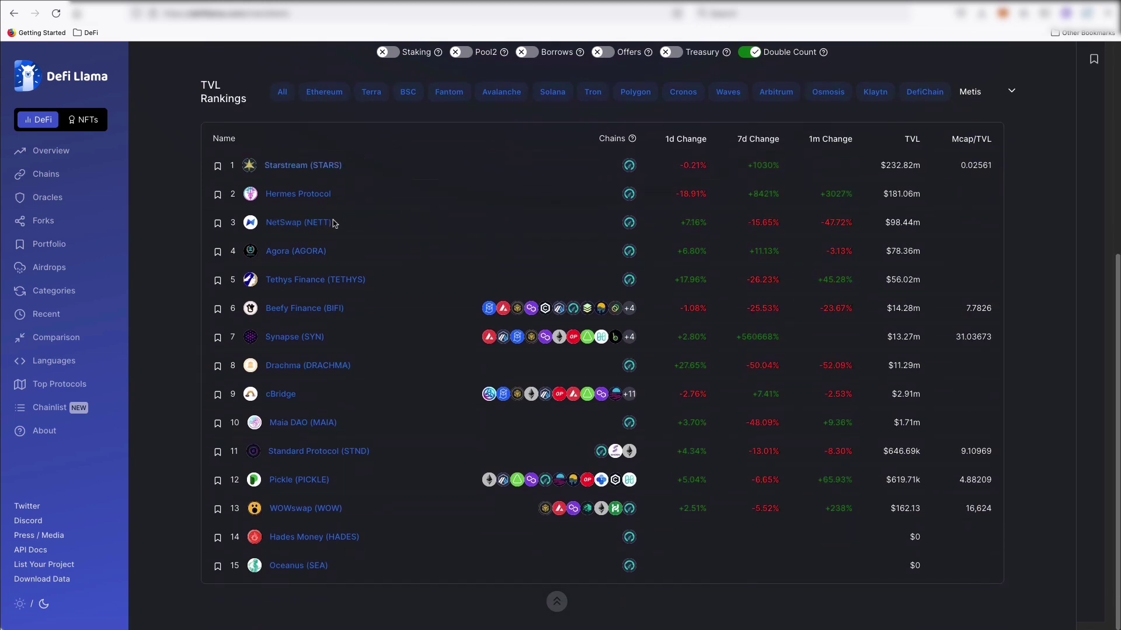
{"action": "scroll", "coordinate": [339, 172], "scroll_direction": "up", "scroll_amount": 1}
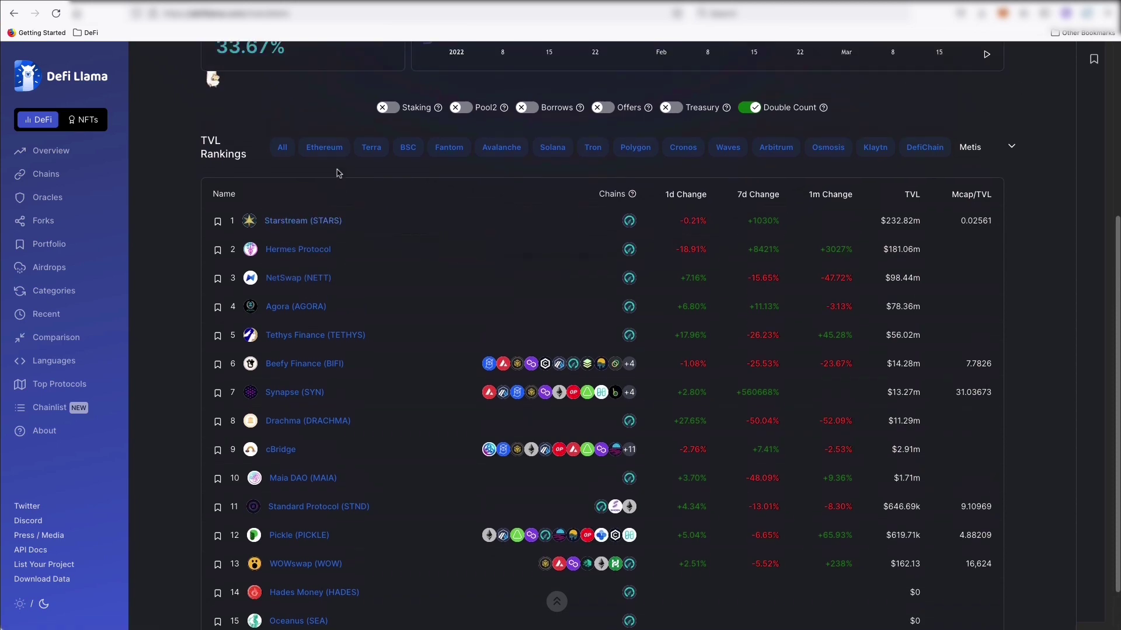
{"action": "scroll", "coordinate": [511, 266], "scroll_direction": "down", "scroll_amount": 1}
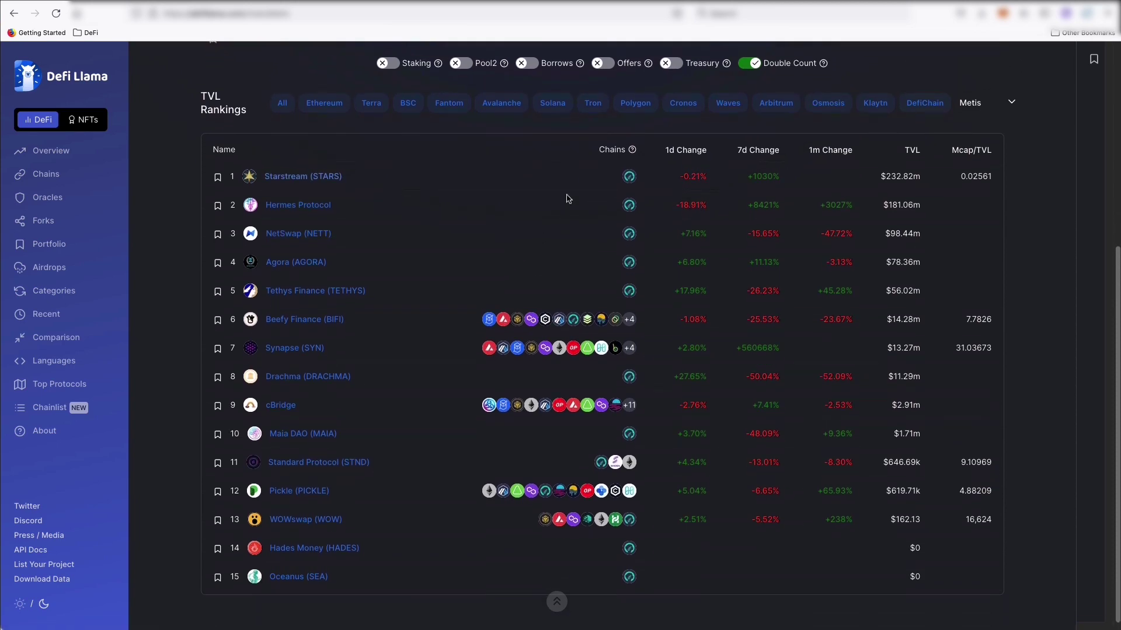
{"action": "left_click", "coordinate": [630, 106]}
{"action": "scroll", "coordinate": [467, 319], "scroll_direction": "down", "scroll_amount": 20}
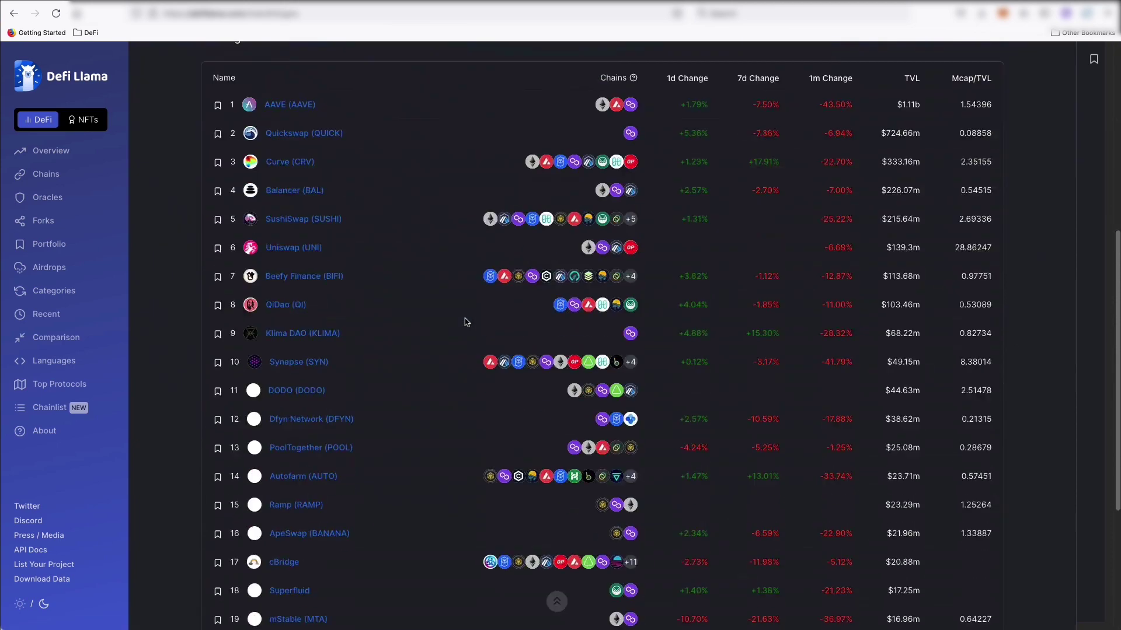
{"action": "scroll", "coordinate": [470, 314], "scroll_direction": "down", "scroll_amount": 3}
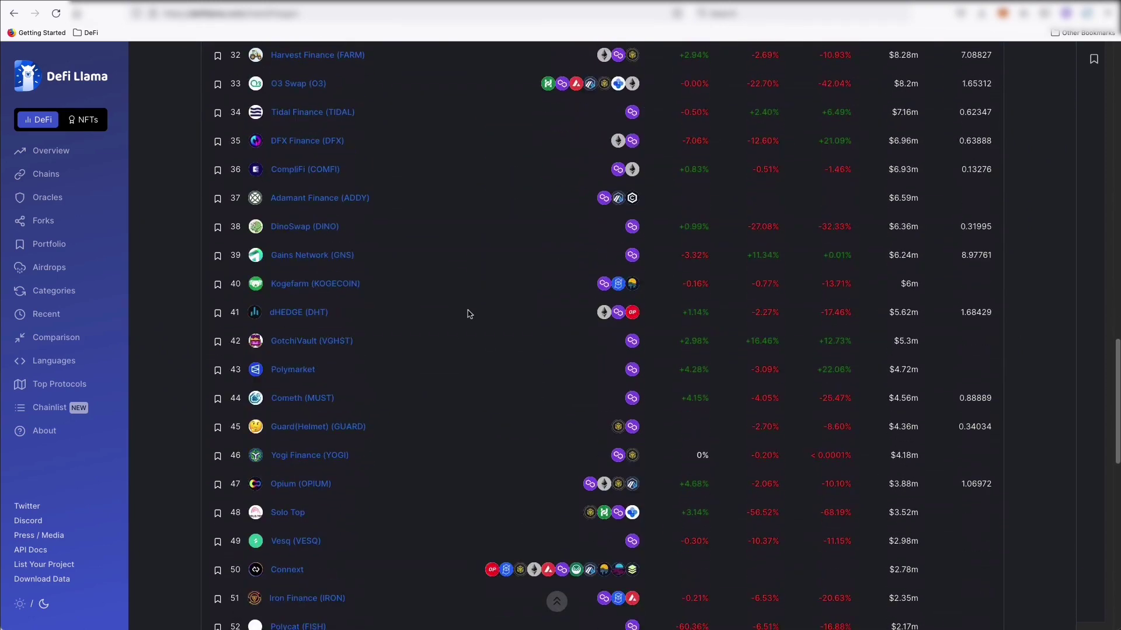
{"action": "scroll", "coordinate": [452, 300], "scroll_direction": "down", "scroll_amount": 7}
{"action": "scroll", "coordinate": [452, 300], "scroll_direction": "down", "scroll_amount": 20}
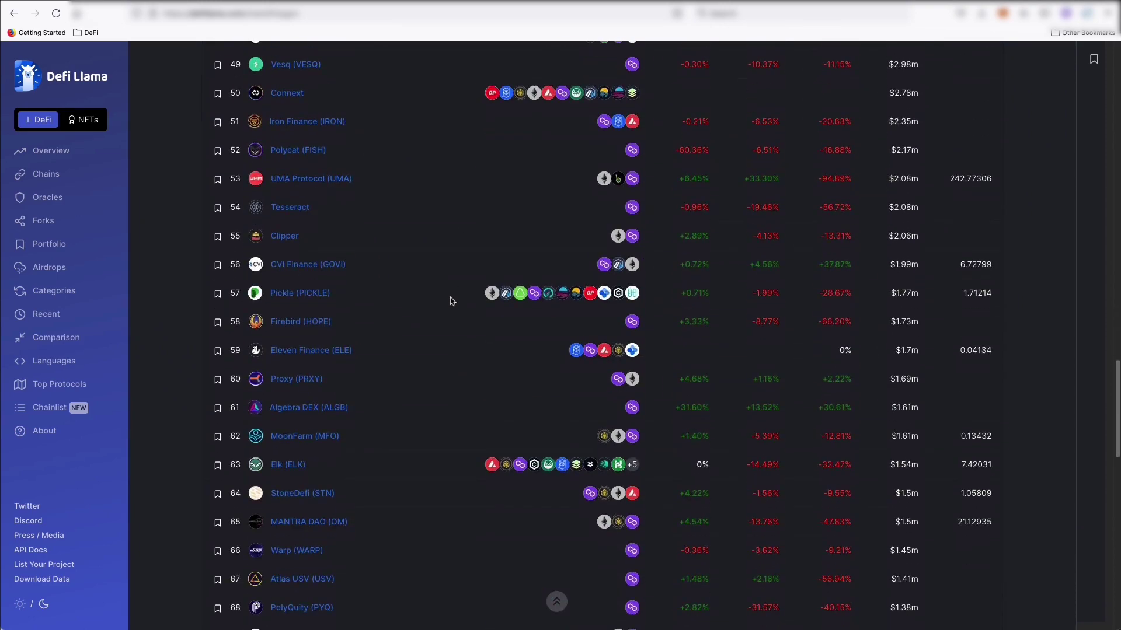
{"action": "scroll", "coordinate": [453, 301], "scroll_direction": "down", "scroll_amount": 20}
{"action": "scroll", "coordinate": [452, 300], "scroll_direction": "down", "scroll_amount": 5}
{"action": "scroll", "coordinate": [453, 299], "scroll_direction": "up", "scroll_amount": 20}
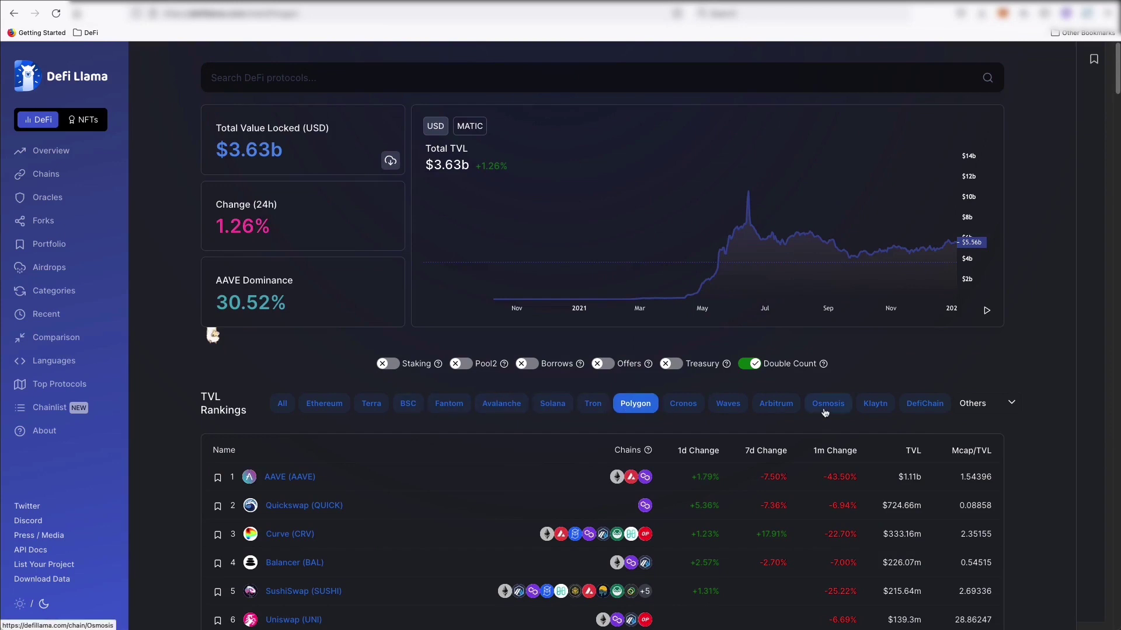
{"action": "key", "text": "alt+Left"}
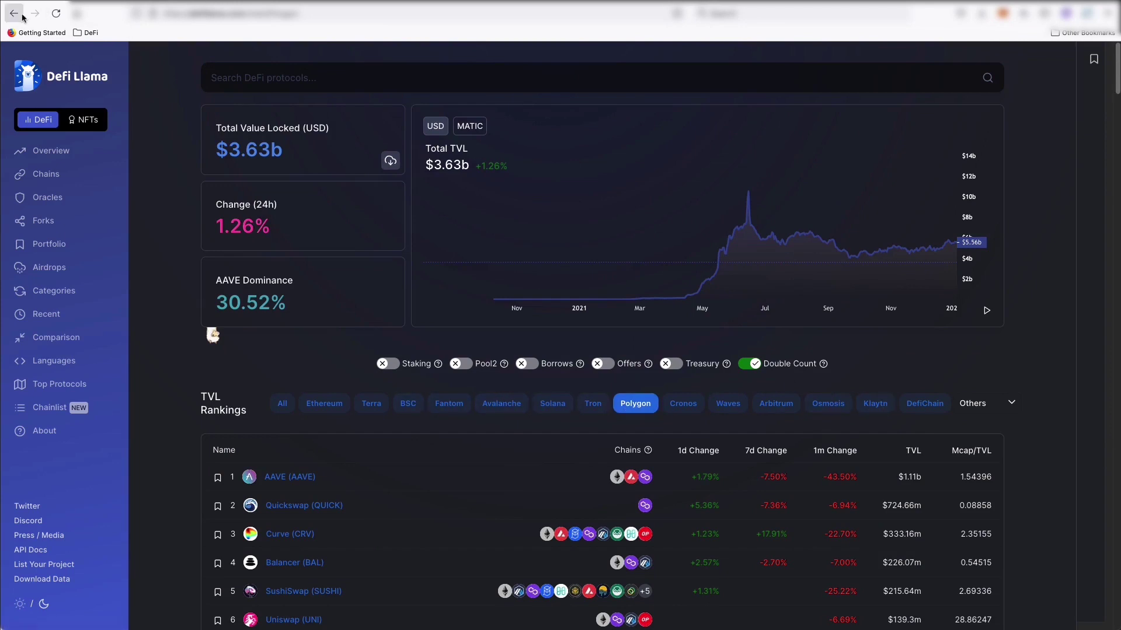